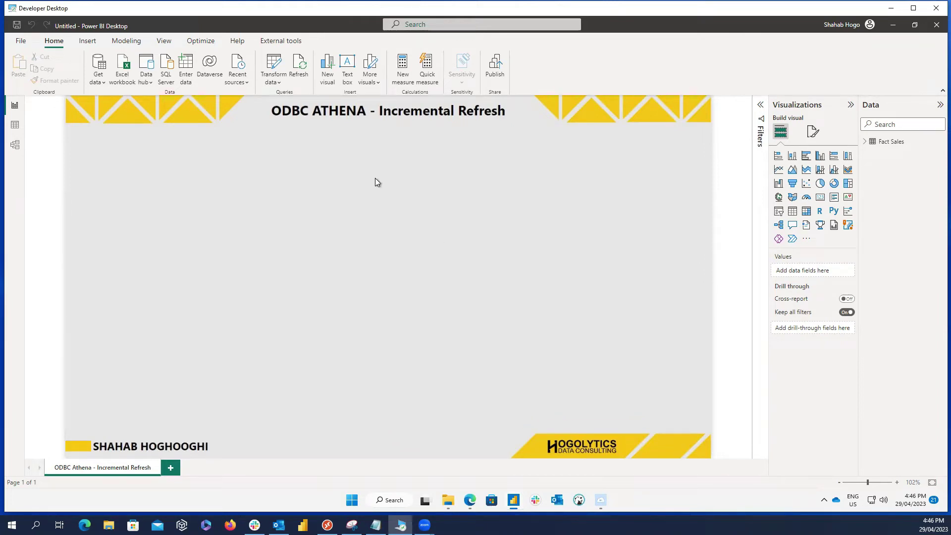
Open the incremental refresh settings for the Fact Sales table from the Data pane
right_click(884, 147)
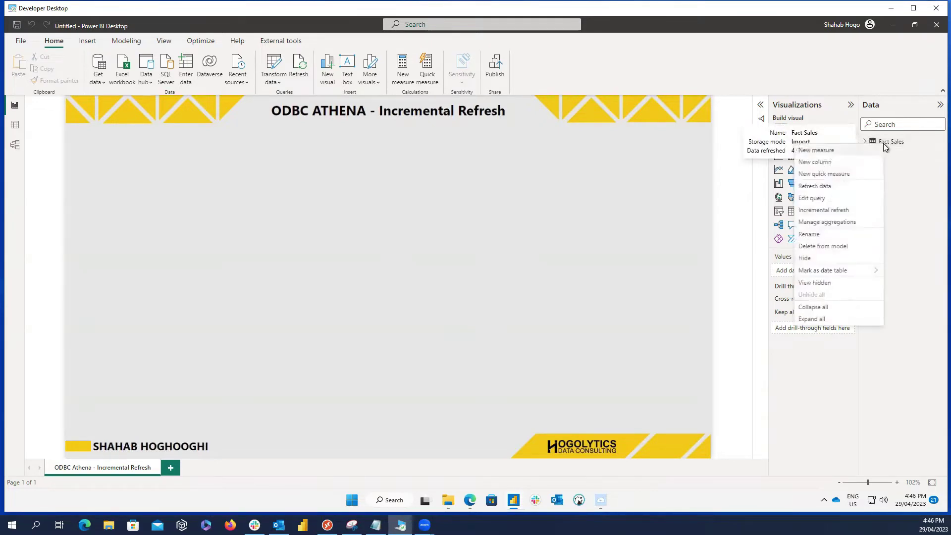
click(846, 210)
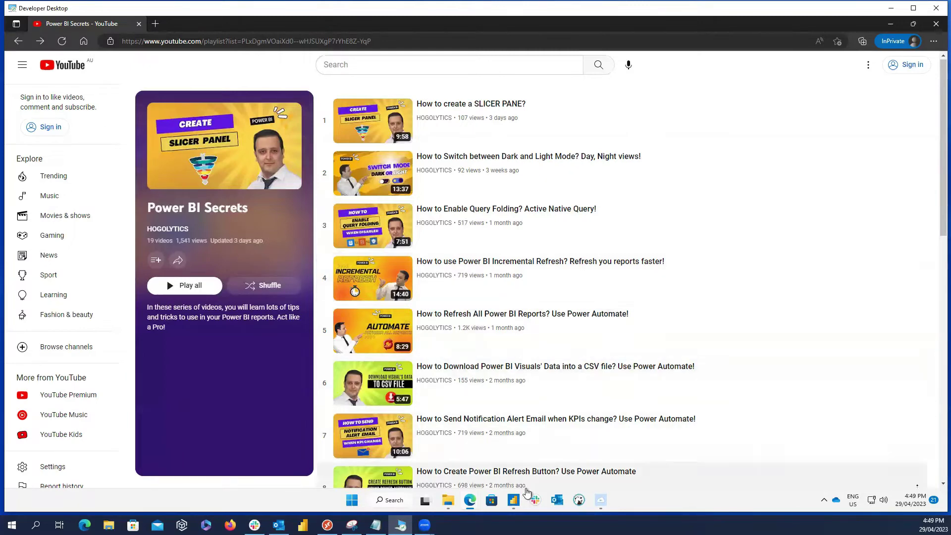
Bring the Power BI Desktop window with the ODBC Athena - Incremental Refresh report back to the front
mouse_move(515, 501)
click(515, 467)
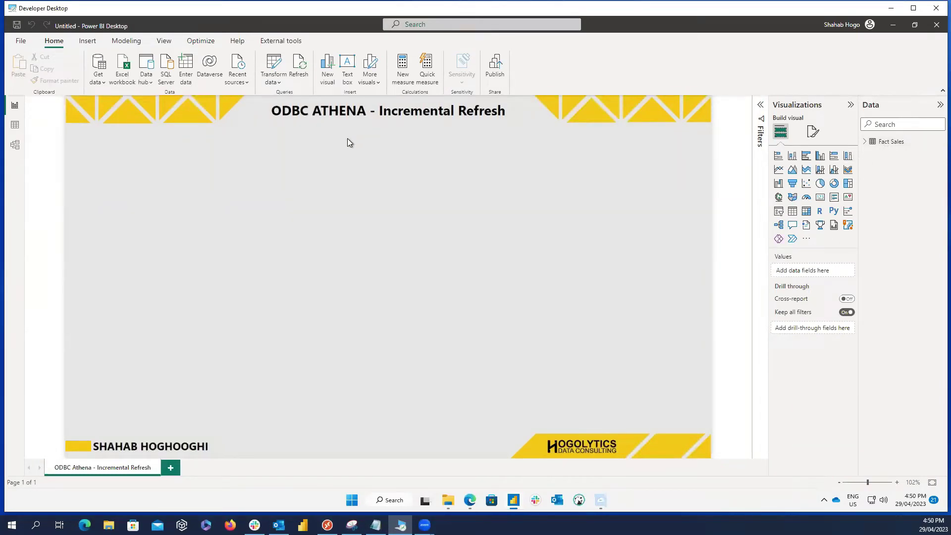
right_click(891, 150)
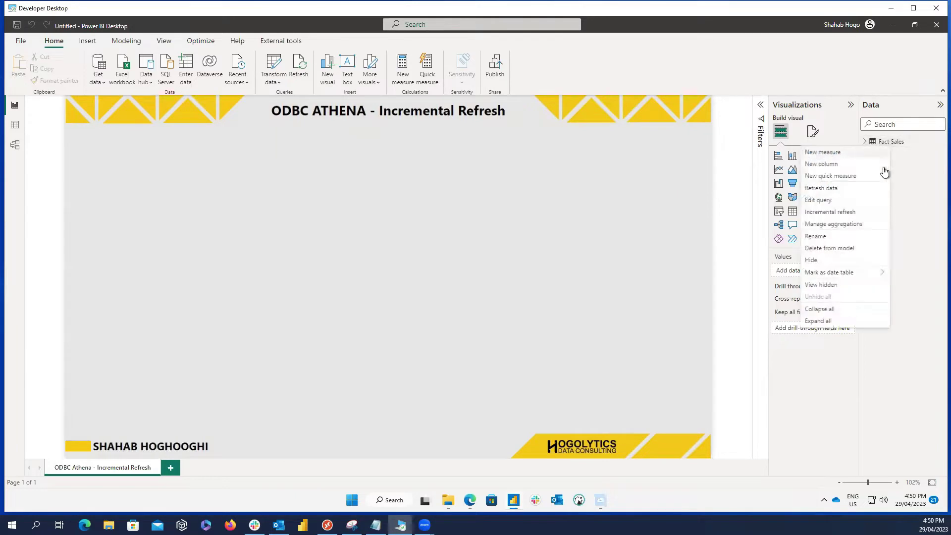
click(841, 213)
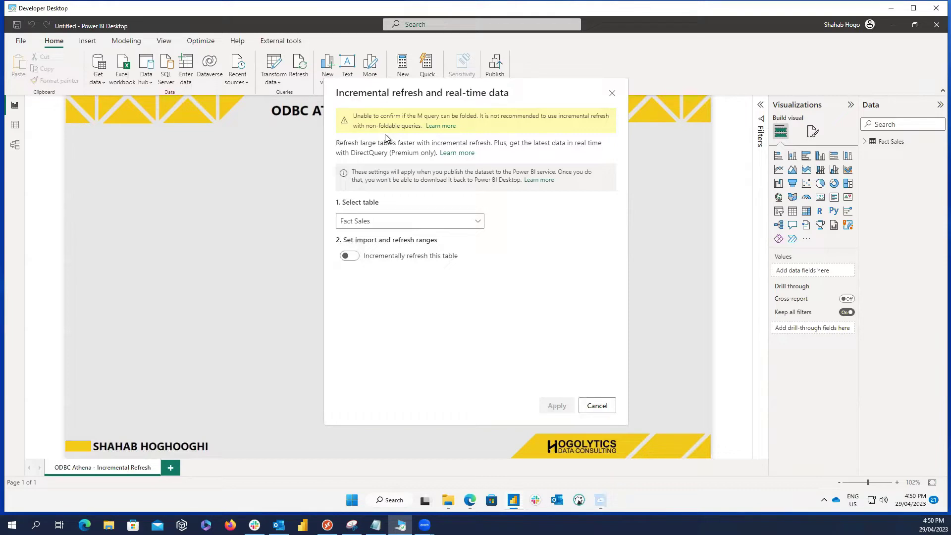
click(599, 406)
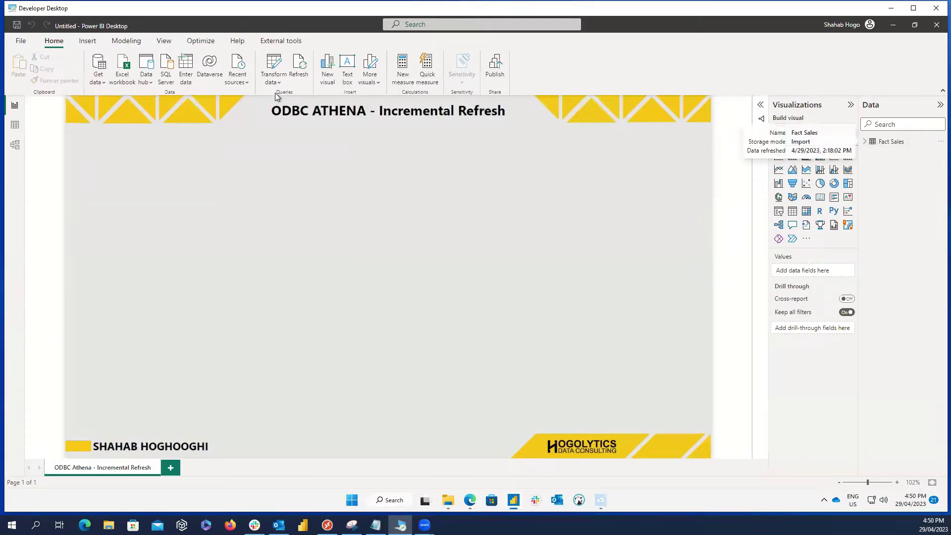
Open the Power Query Editor and view the Fact Sales Source step's ODBC settings without changing them
click(271, 67)
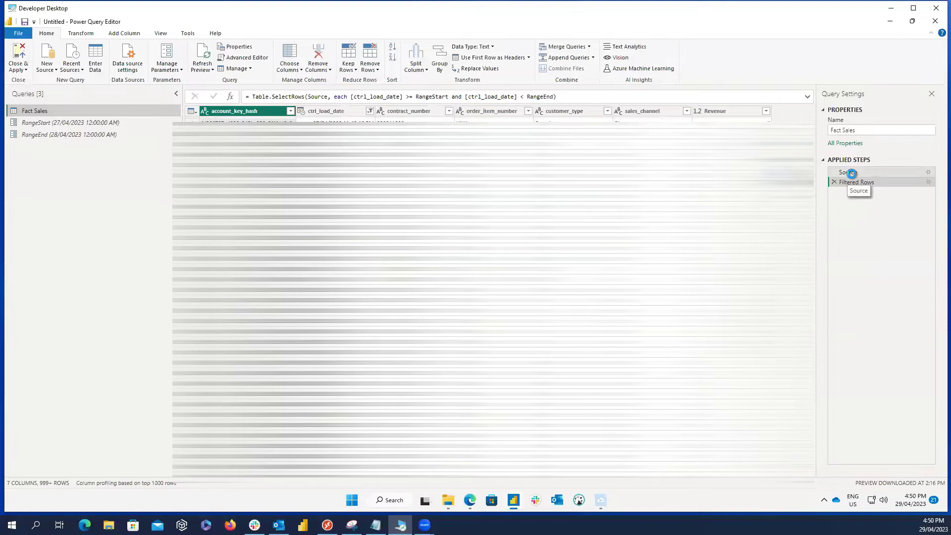
click(848, 173)
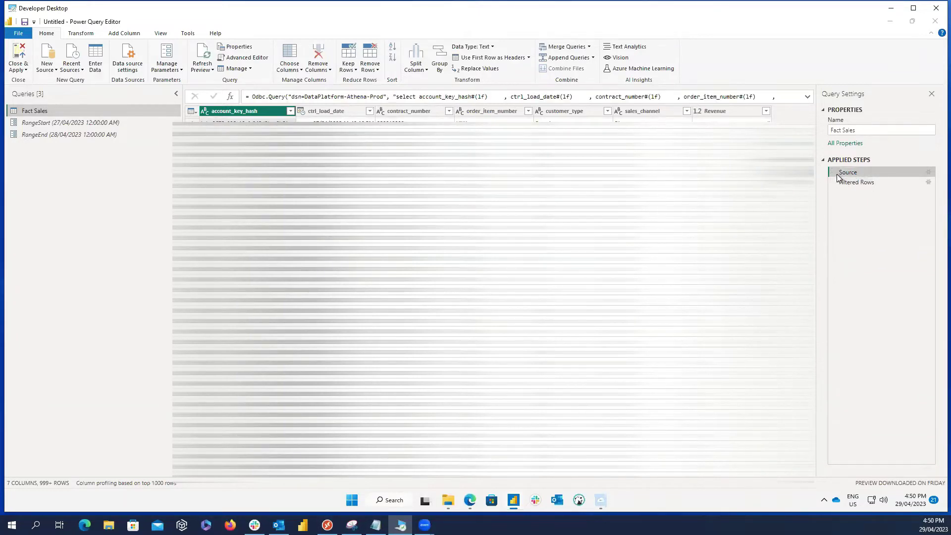
double_click(842, 177)
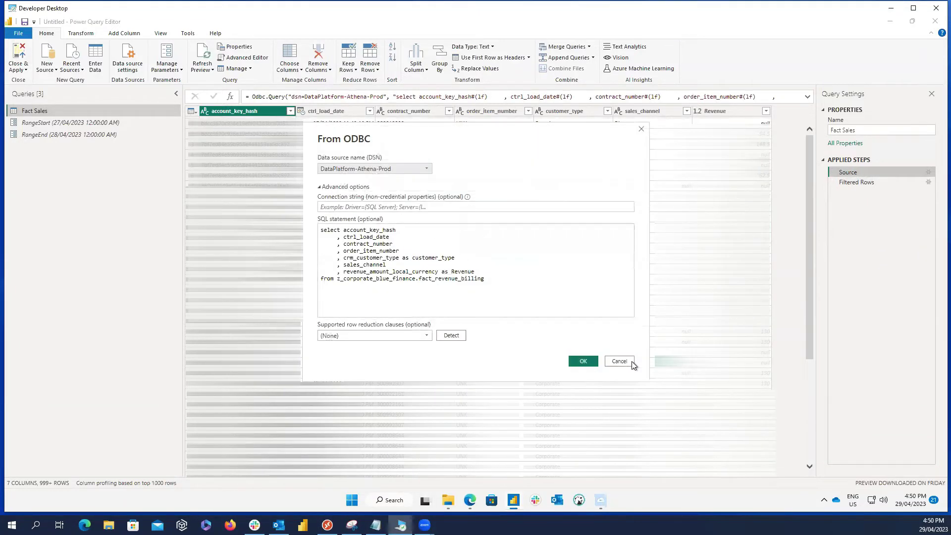
click(619, 361)
Check whether the Source and Filtered Rows steps offer View Native Query
right_click(844, 175)
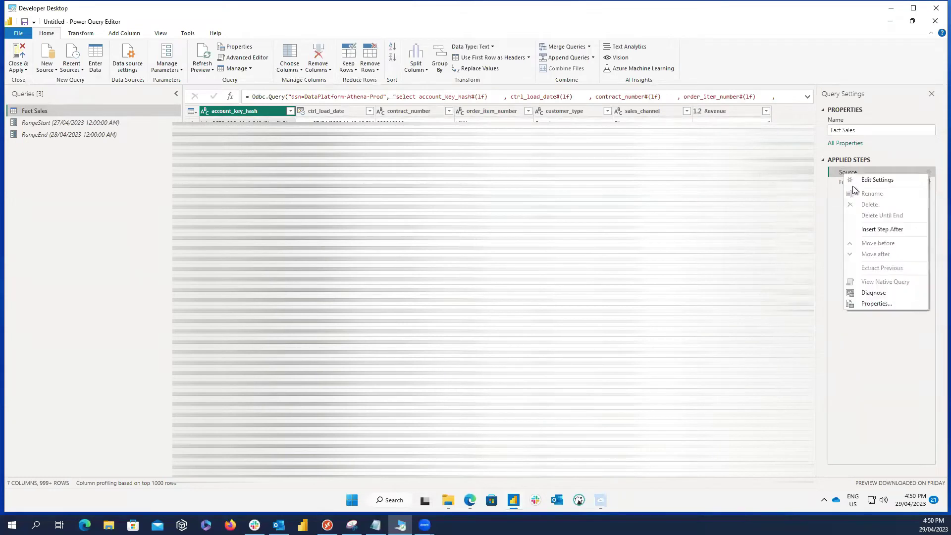
click(835, 192)
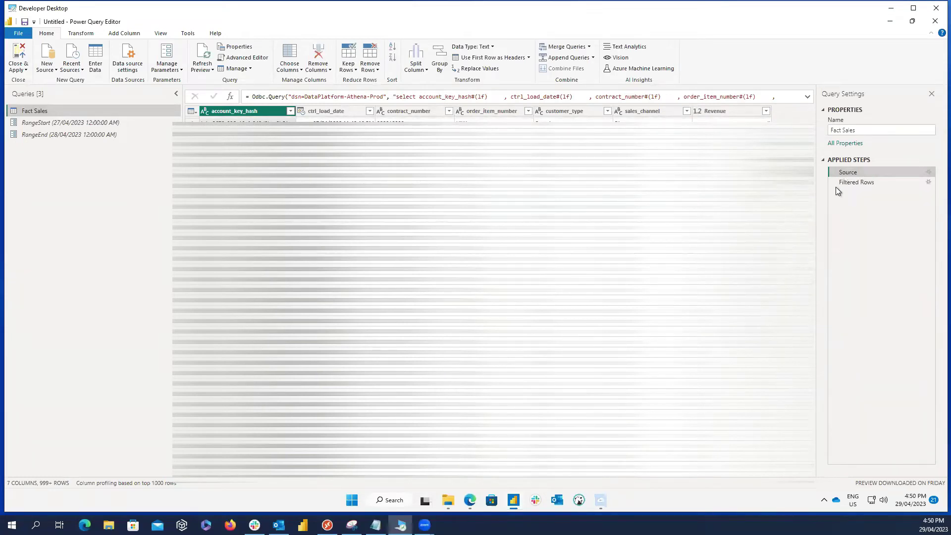
right_click(842, 185)
click(830, 264)
Duplicate Fact Sales as Fact Sales (2), keeping its ctrl_load_date RangeStart–RangeEnd filter
right_click(69, 110)
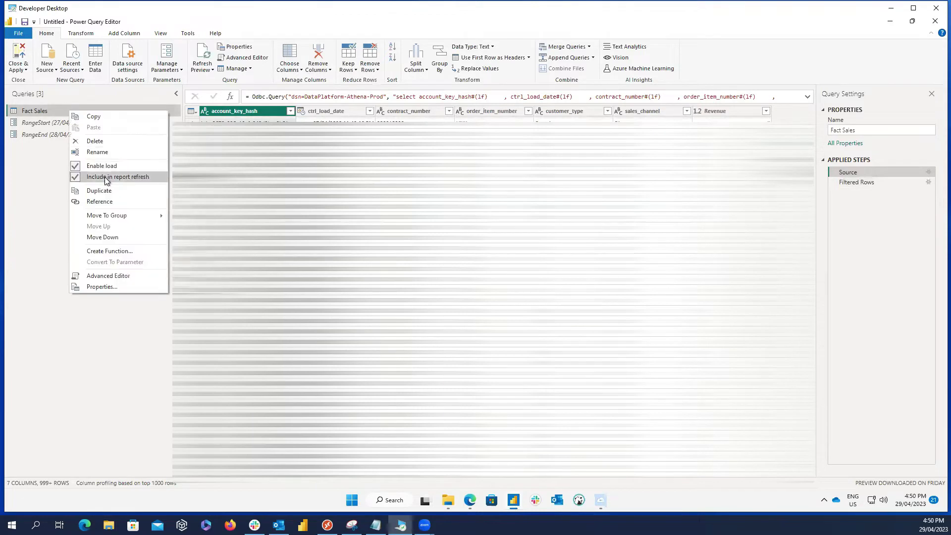
click(108, 191)
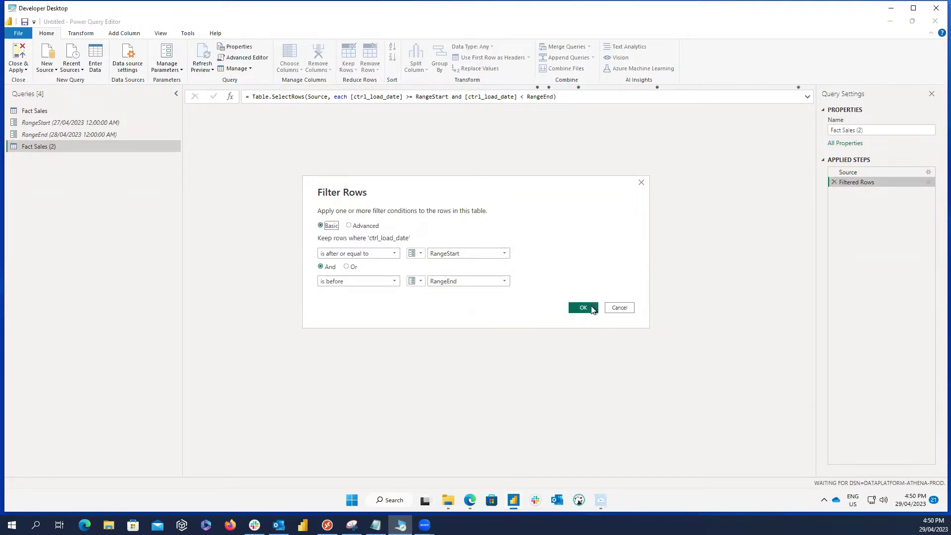
click(620, 310)
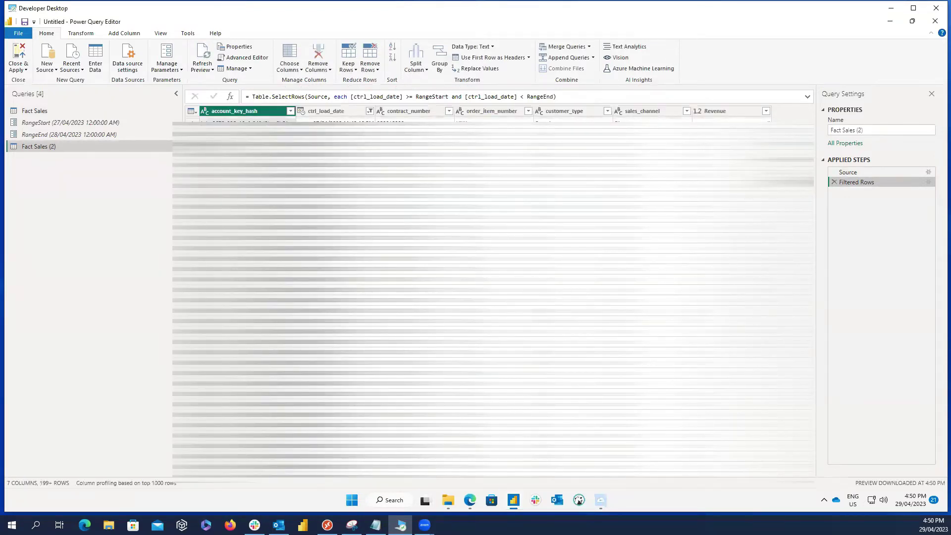
click(369, 112)
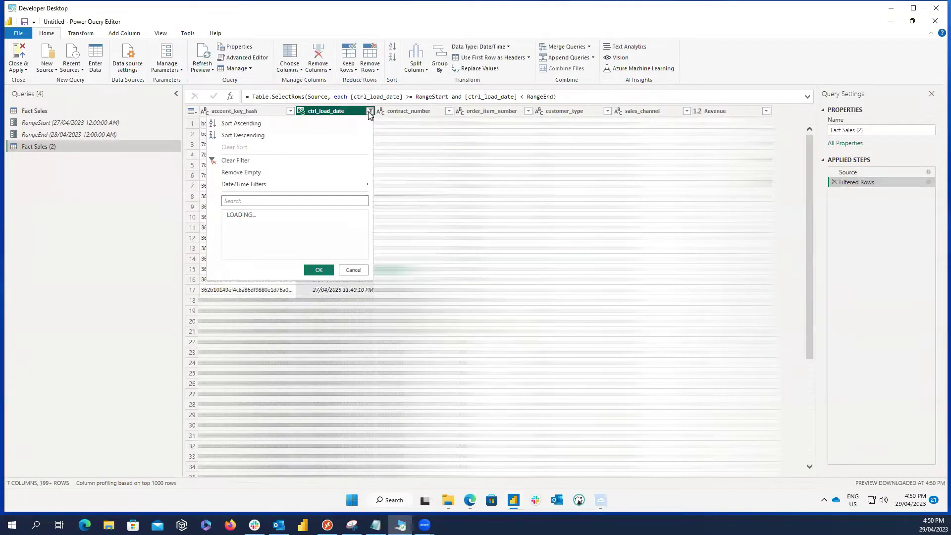
click(370, 112)
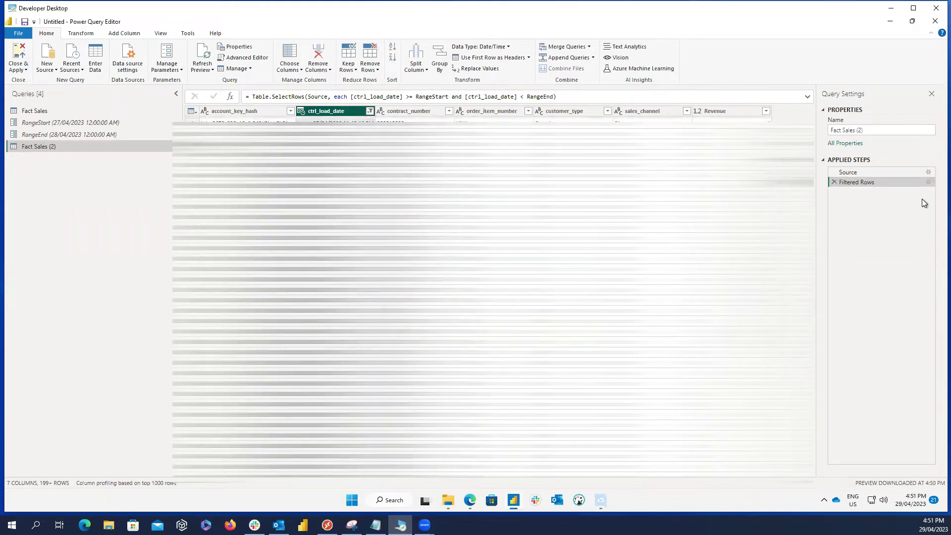
double_click(861, 183)
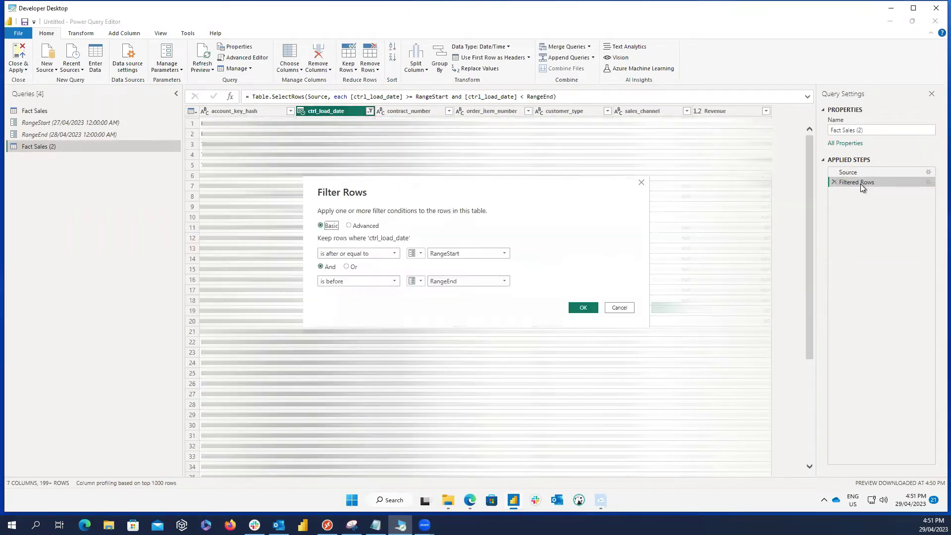
click(583, 308)
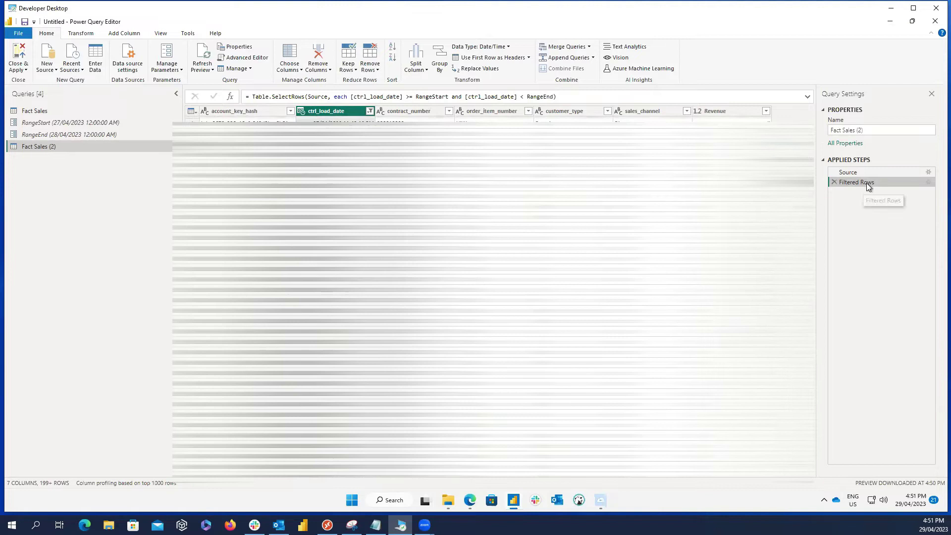
right_click(865, 183)
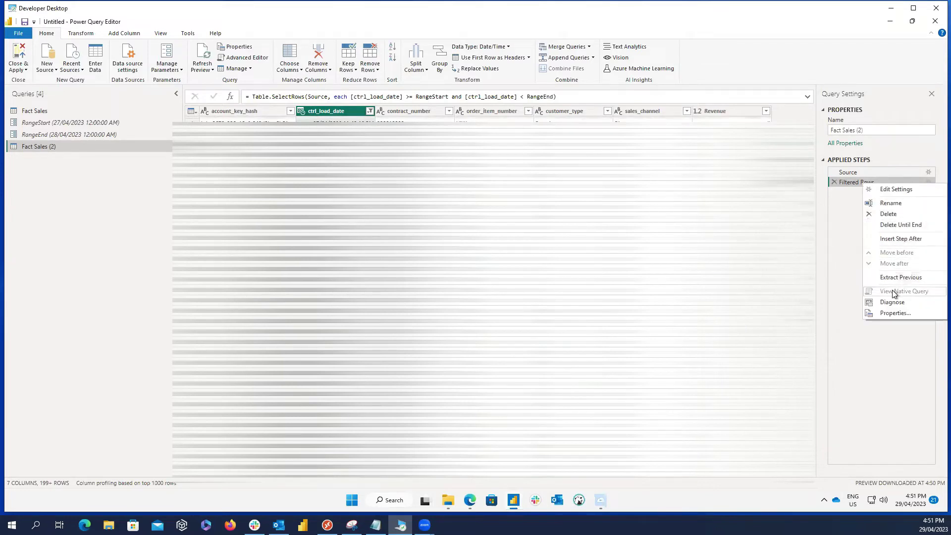
click(849, 243)
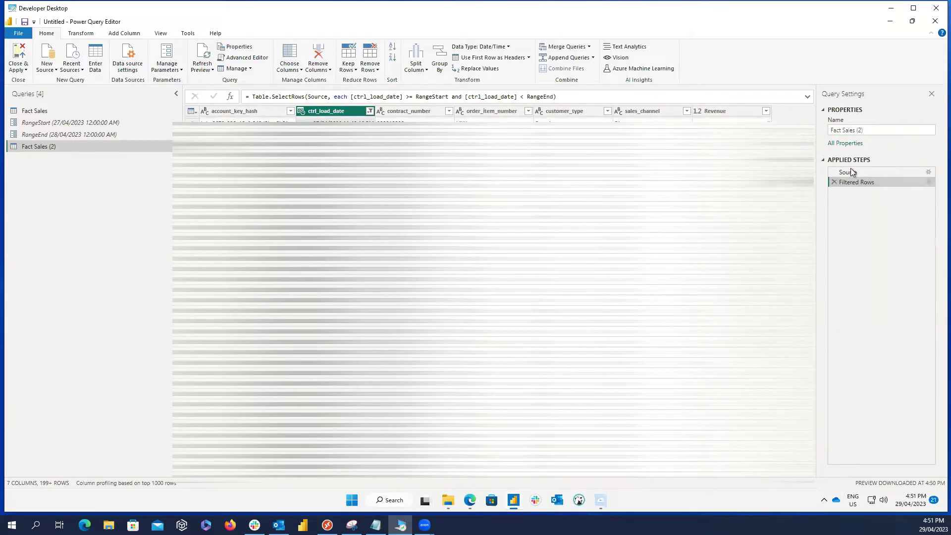
right_click(849, 172)
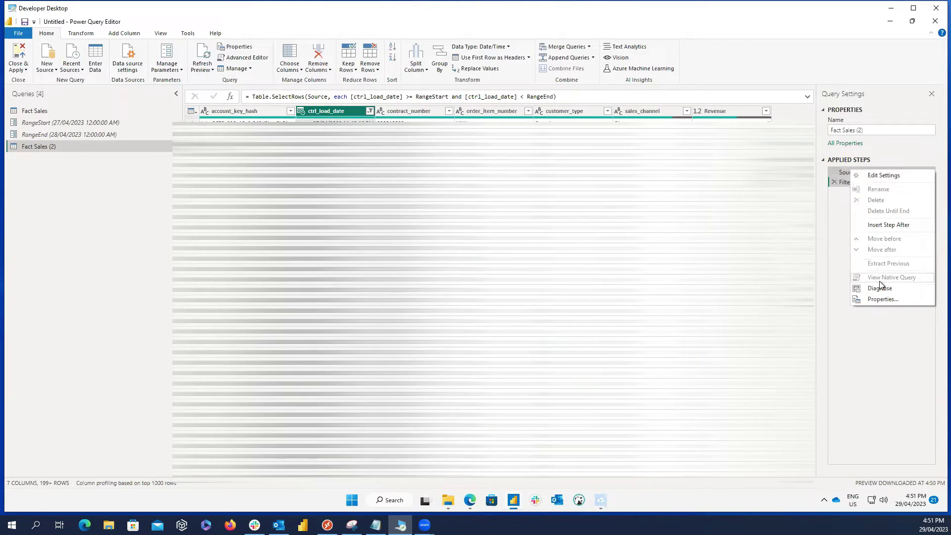
click(841, 247)
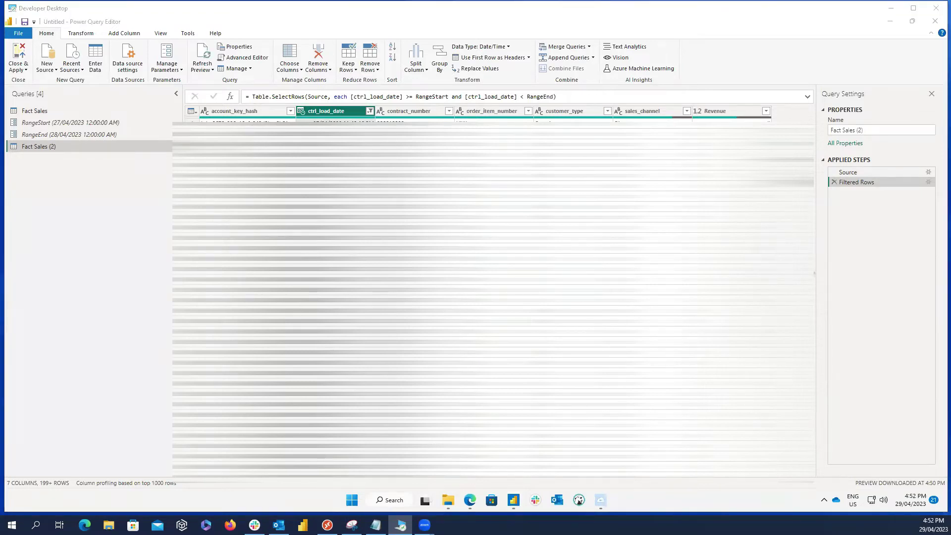
In the Advanced Editor for Fact Sales (2), put each SQL column and the from clause on its own line
click(237, 58)
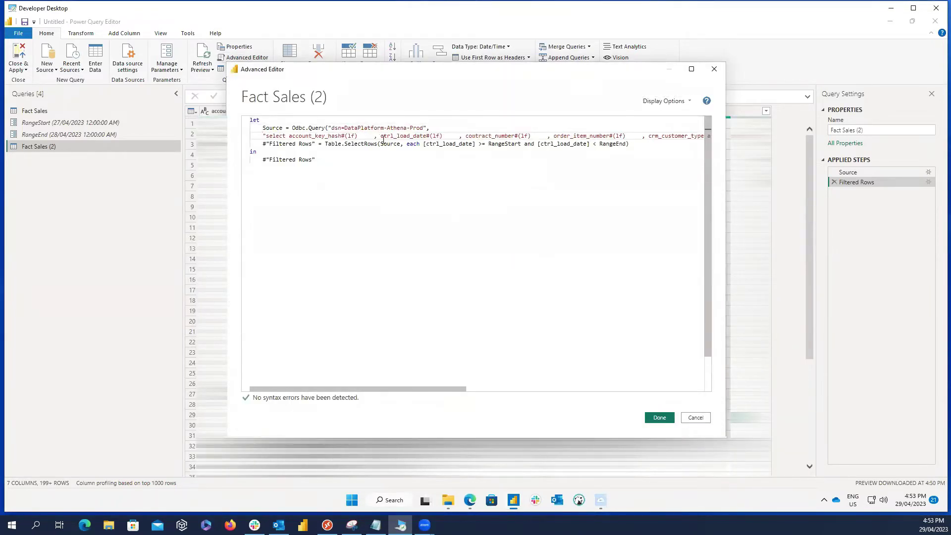
click(380, 137)
key(Return)
click(348, 143)
key(Return)
click(351, 152)
key(Return)
click(358, 159)
key(Return)
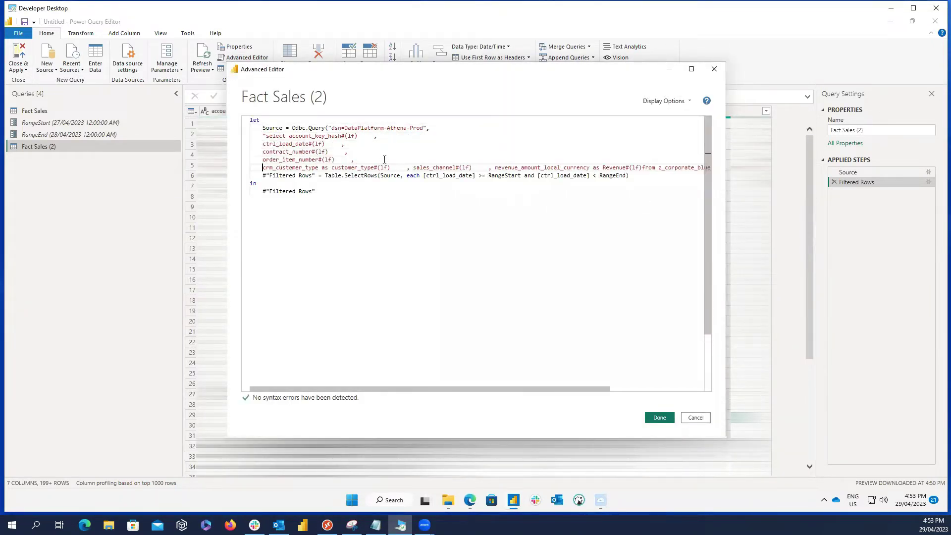
click(412, 167)
key(Return)
click(346, 176)
key(Return)
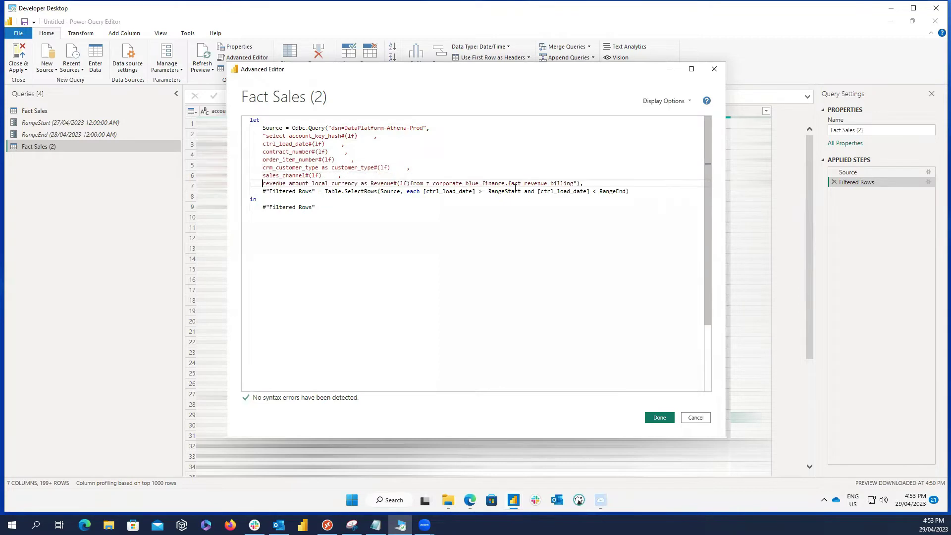
click(409, 184)
key(Return)
key(End)
Close Odbc.Query after the DSN and add #"Native_Query" = Value.NativeQuery(Source, sql, [QueryFolding=true])
key(Return)
click(435, 129)
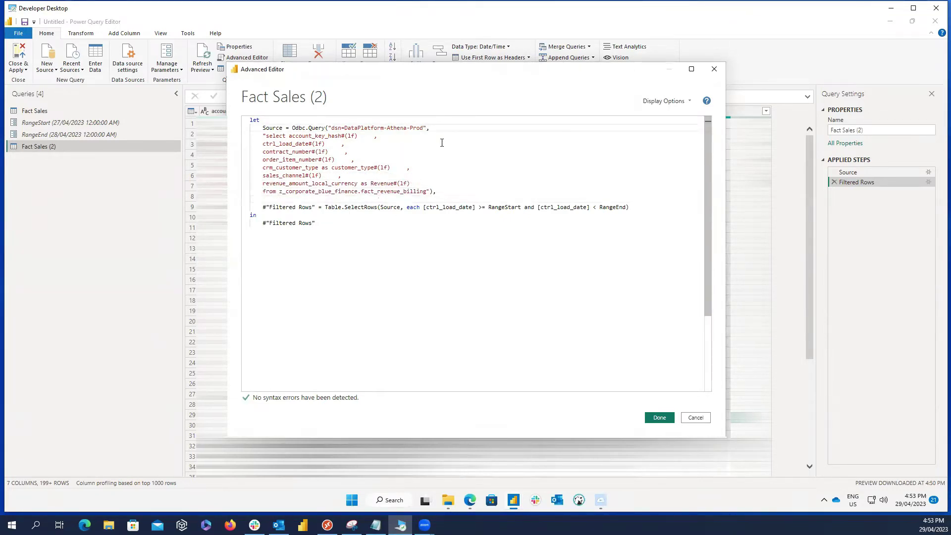
key(Left)
text())
key(End)
key(Return)
text(#")
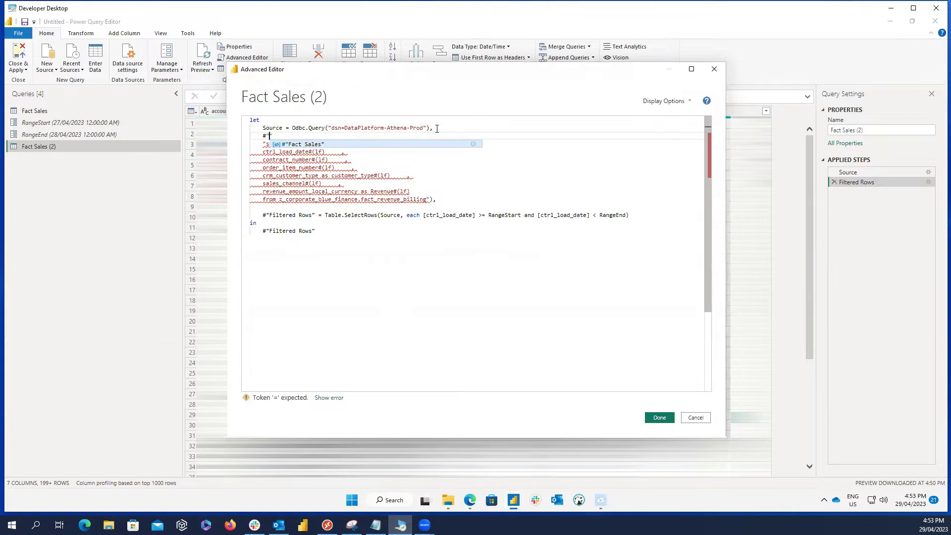
text(Native_Query")
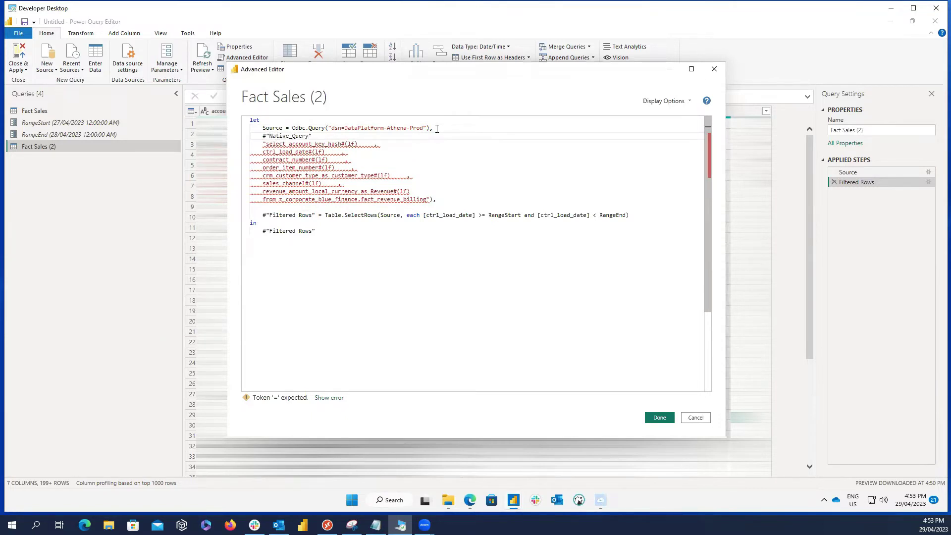
text( = Value.NativeQuery ()
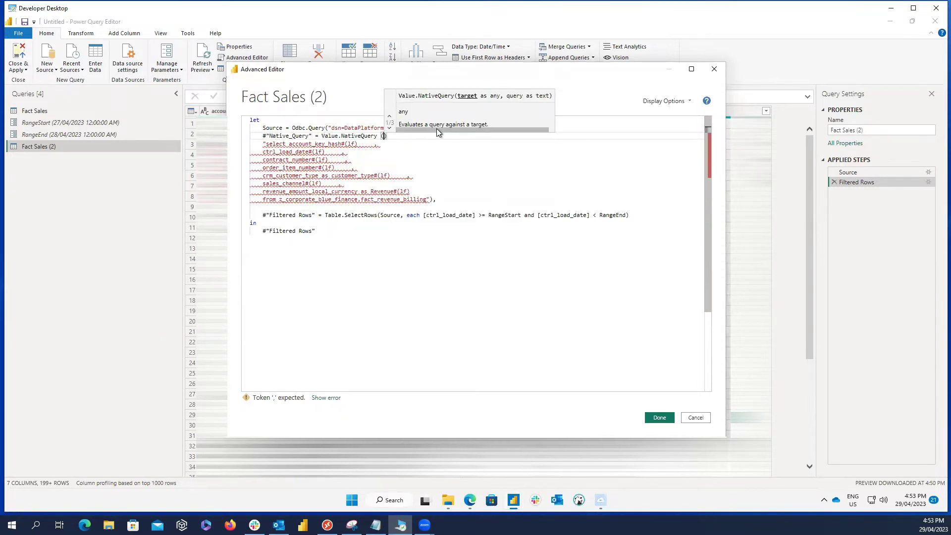
key(Return)
text(Source,)
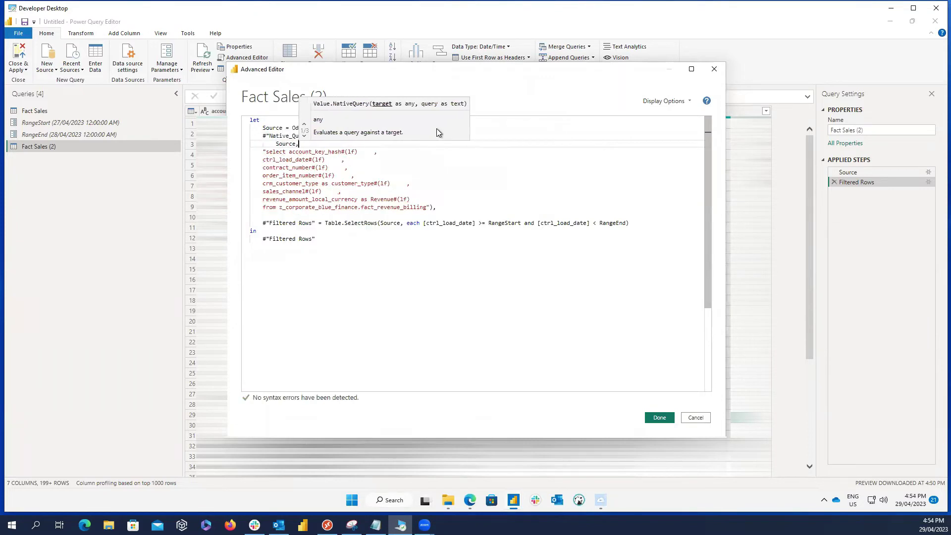
click(429, 208)
text(,)
key(Return)
key(Return)
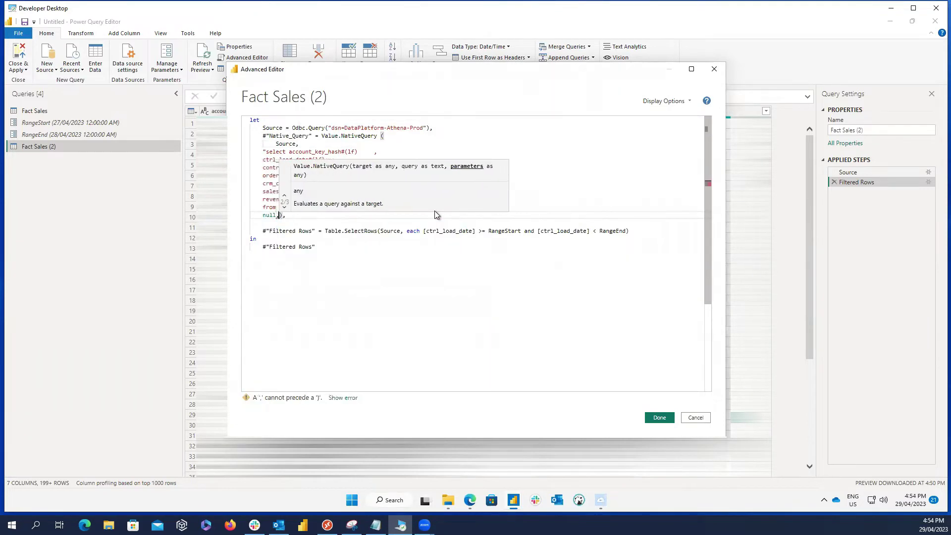
text([QueryFolding=true]),)
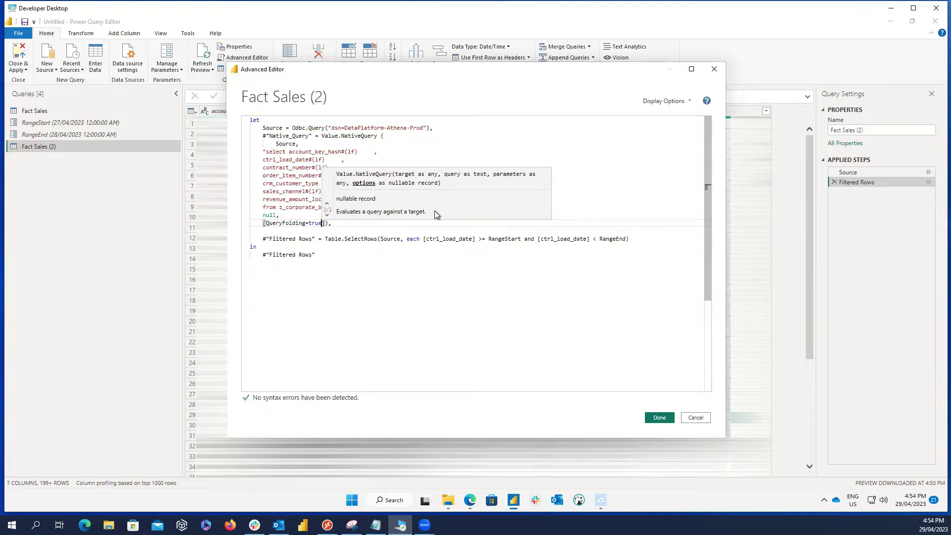
click(471, 340)
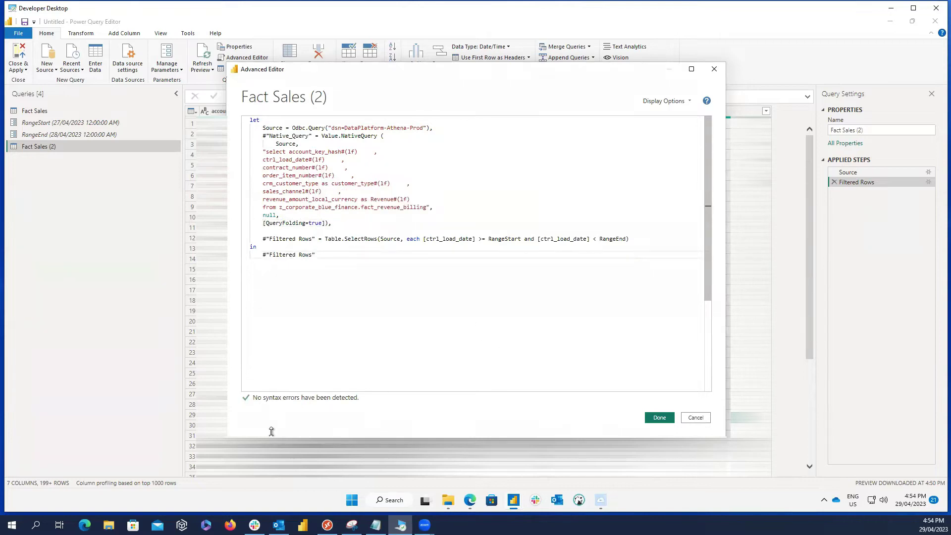
Apply the Advanced Editor changes and inspect the Native_Query and Filtered Rows steps showing the argument error
click(660, 418)
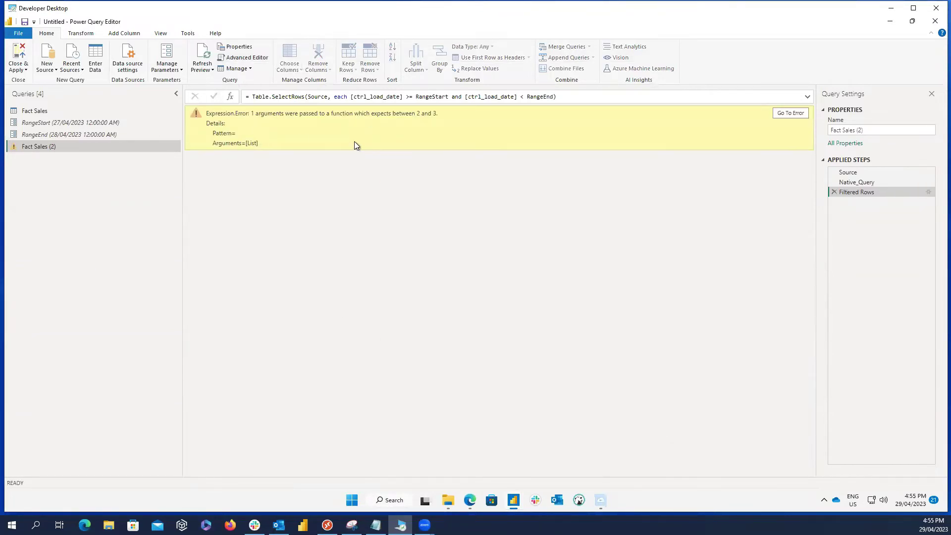
click(856, 182)
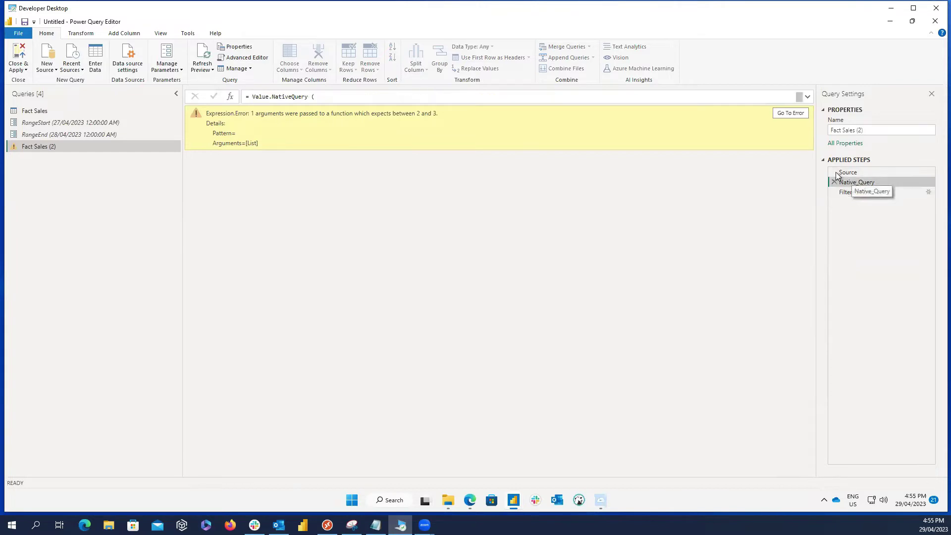
click(858, 191)
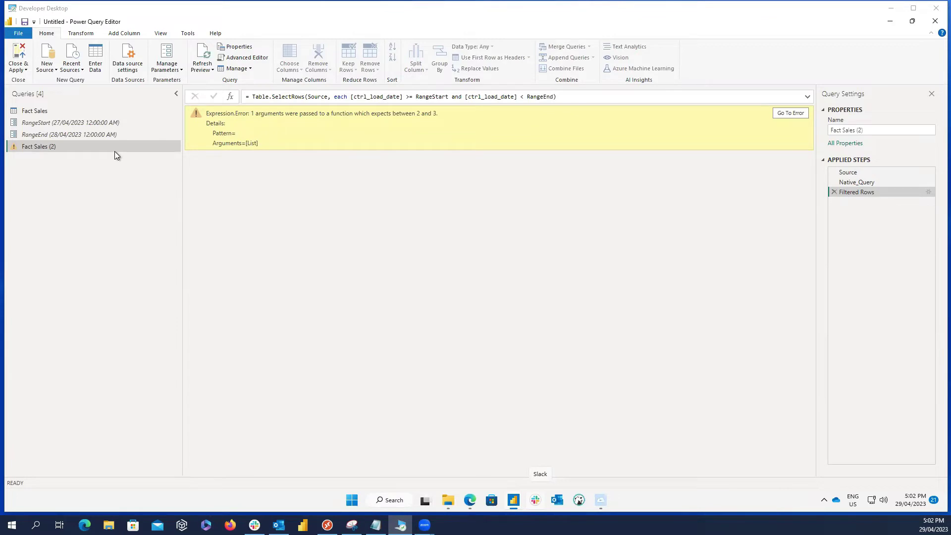
Delete the Fact Sales (2) query and remove the Filtered Rows step from Fact Sales
right_click(112, 147)
click(150, 180)
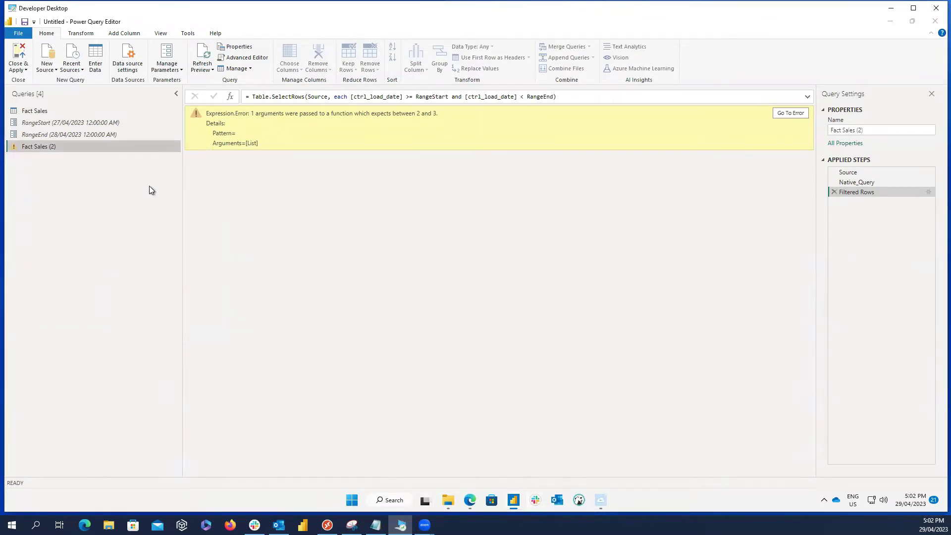
click(526, 272)
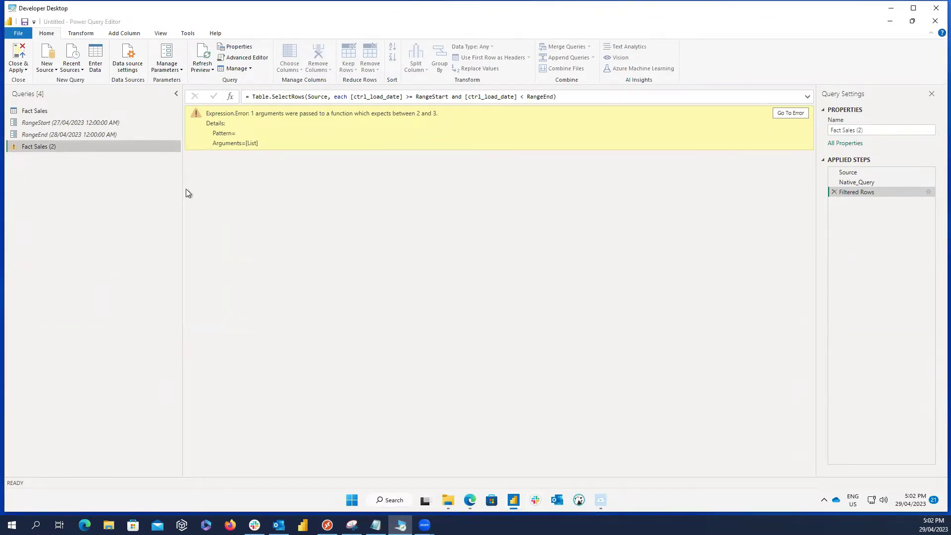
click(65, 112)
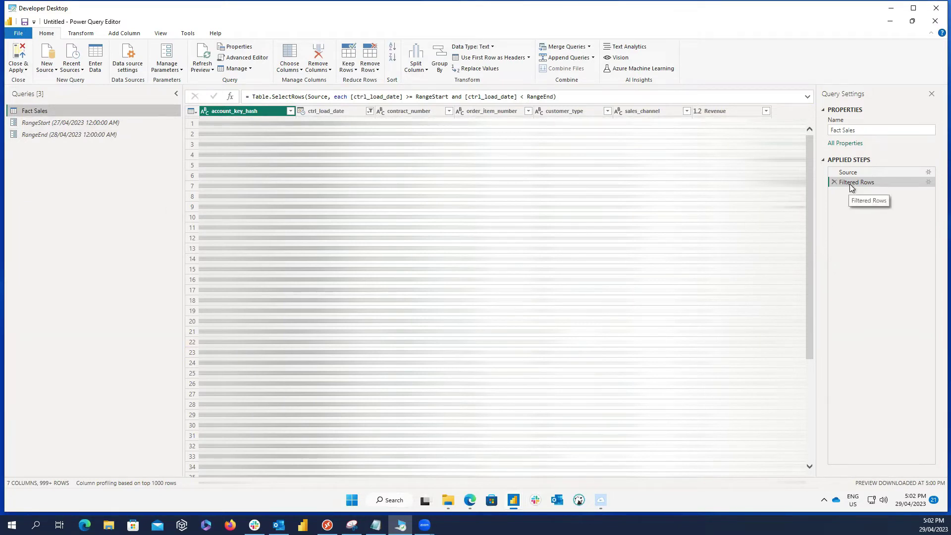
click(834, 182)
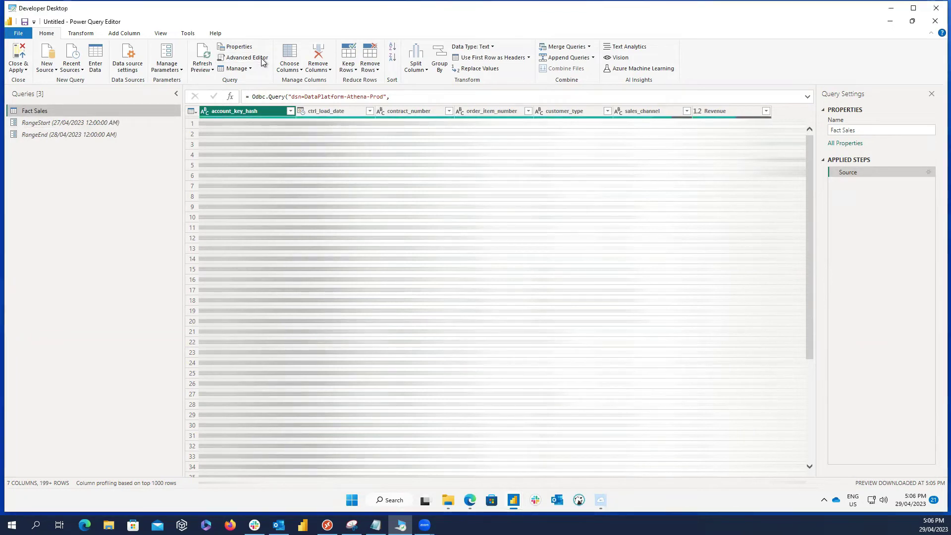
Open Fact Sales in the Advanced Editor and add a blank line after the SQL from clause
click(261, 58)
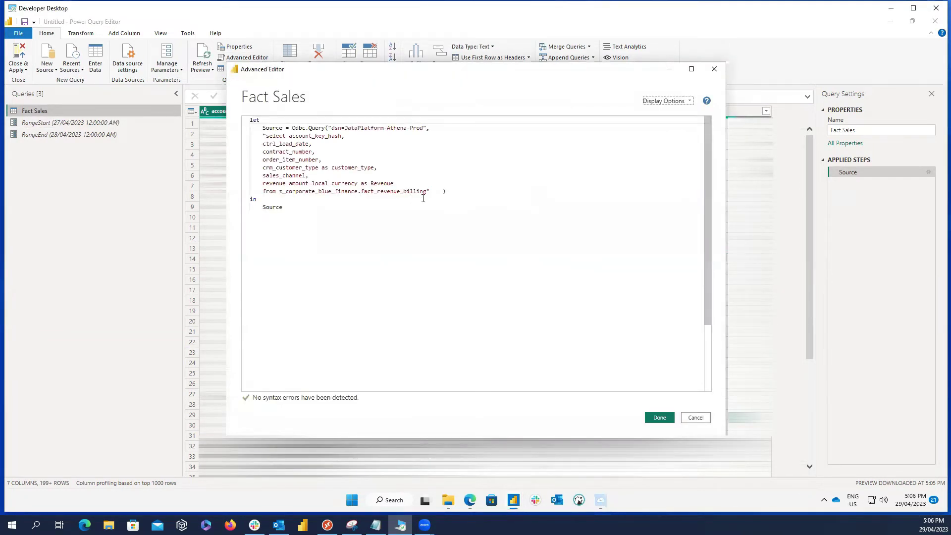
click(428, 192)
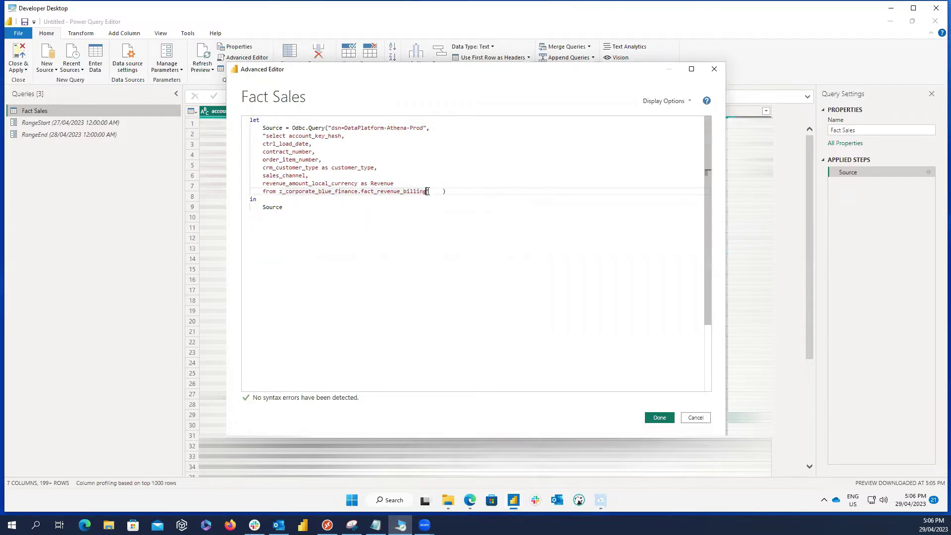
key(Return)
key(Return)
key(Right)
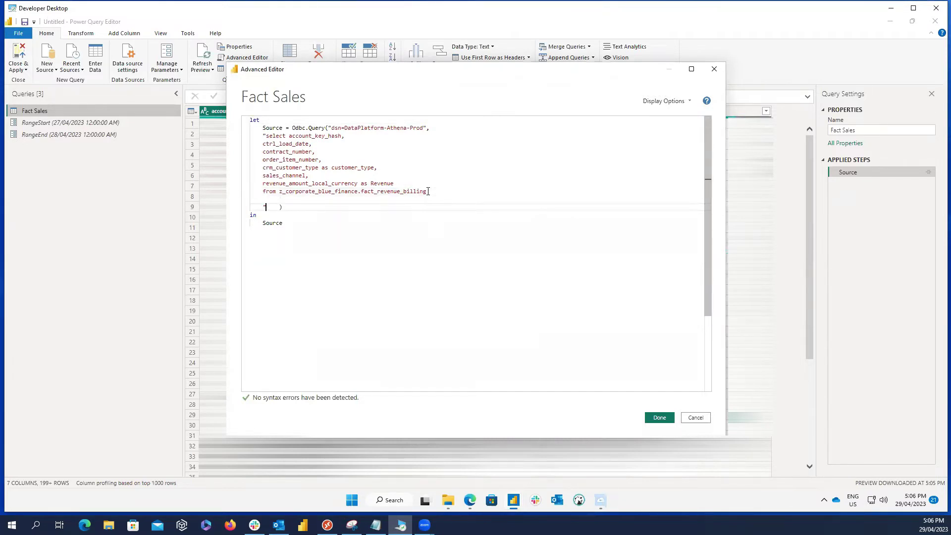
key(Delete)
key(Delete)
key(Delete)
key(Delete)
key(Delete)
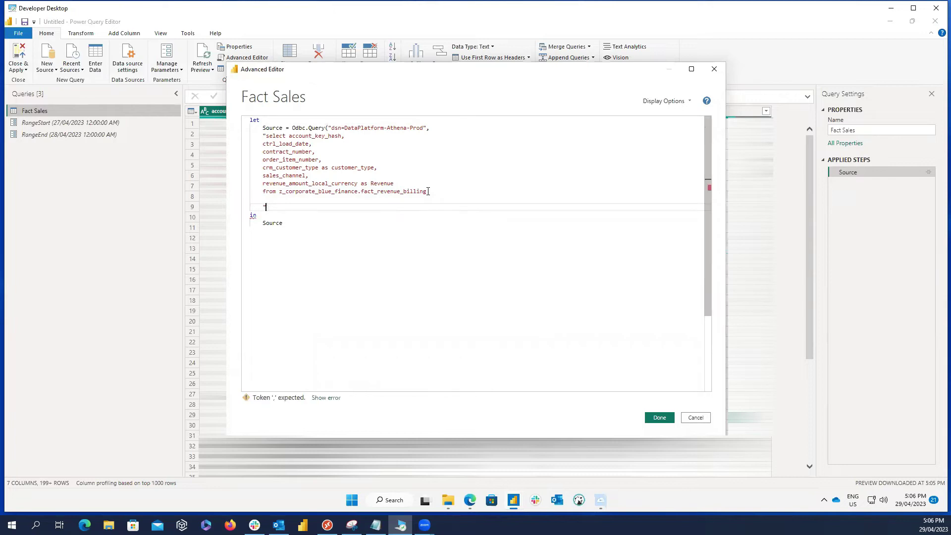
text())
Begin the where clause as: where ctrl_load_date >= (select date '" &
key(Up)
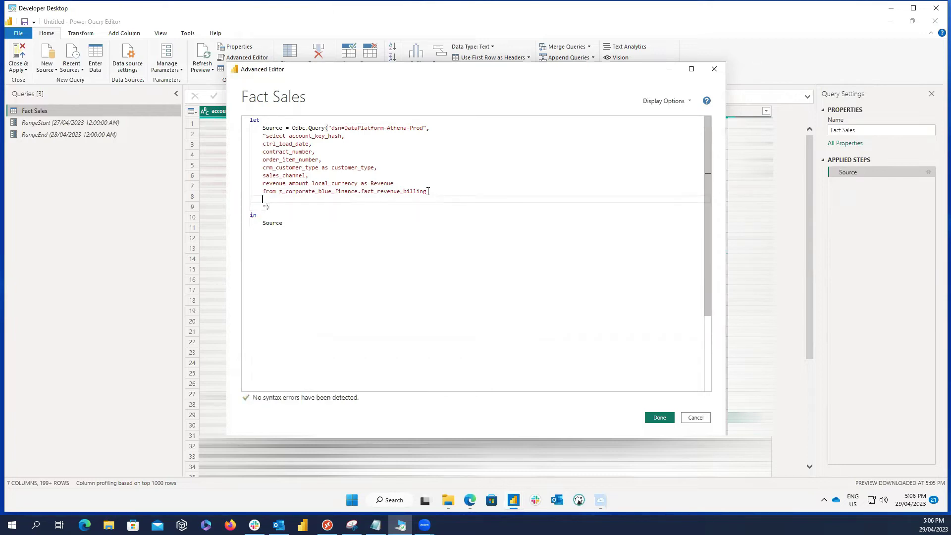
text(where ctrl_load_date >= RangeStart)
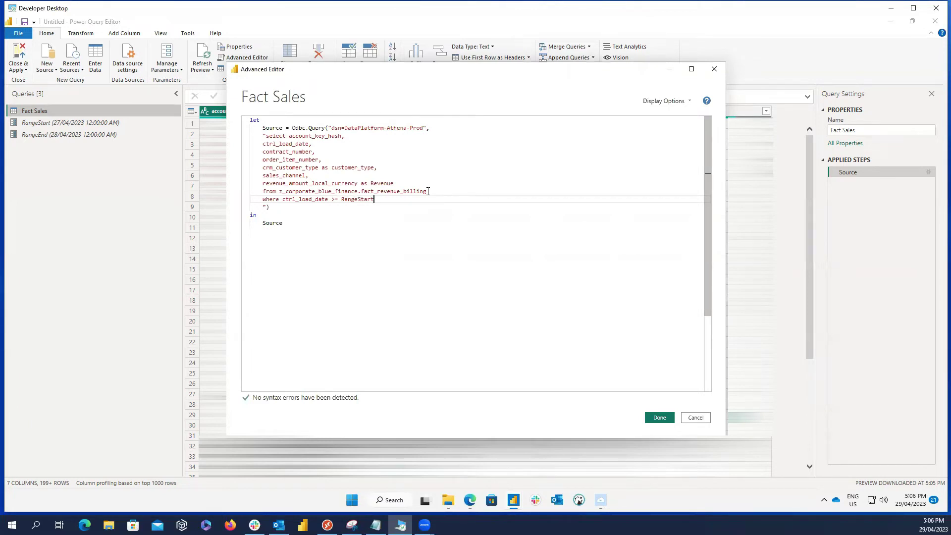
key(BackSpace)
key(BackSpace)
key(BackSpace)
key(BackSpace)
key(BackSpace)
key(BackSpace)
key(BackSpace)
key(BackSpace)
key(BackSpace)
key(BackSpace)
text(()
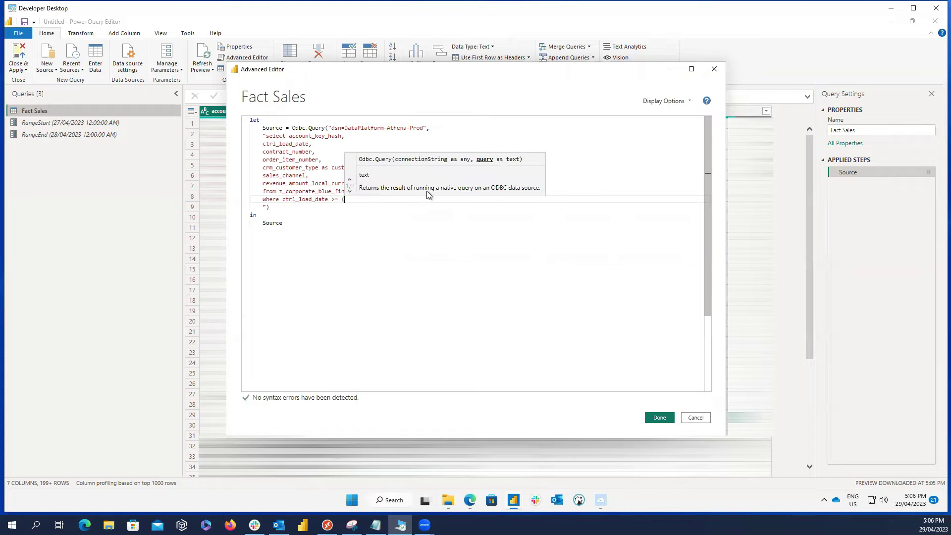
text(select date )
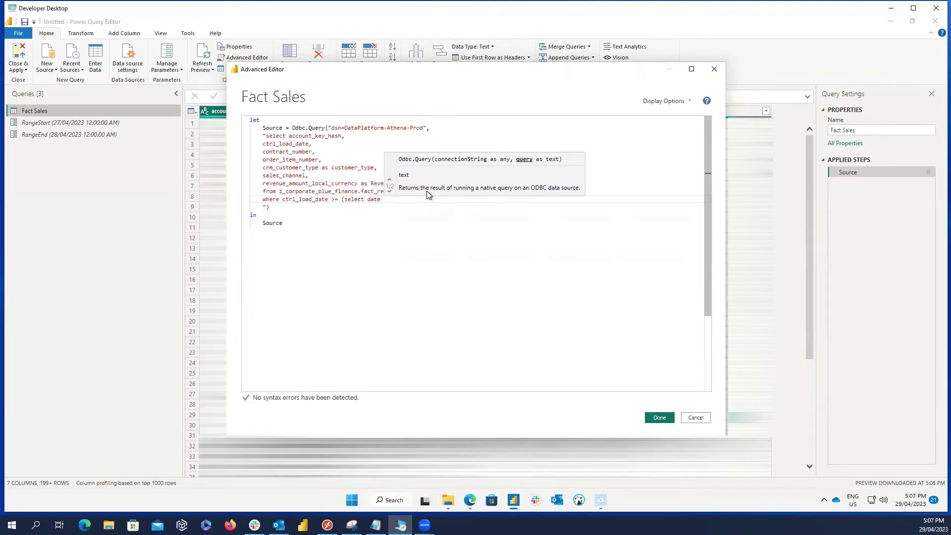
text('")
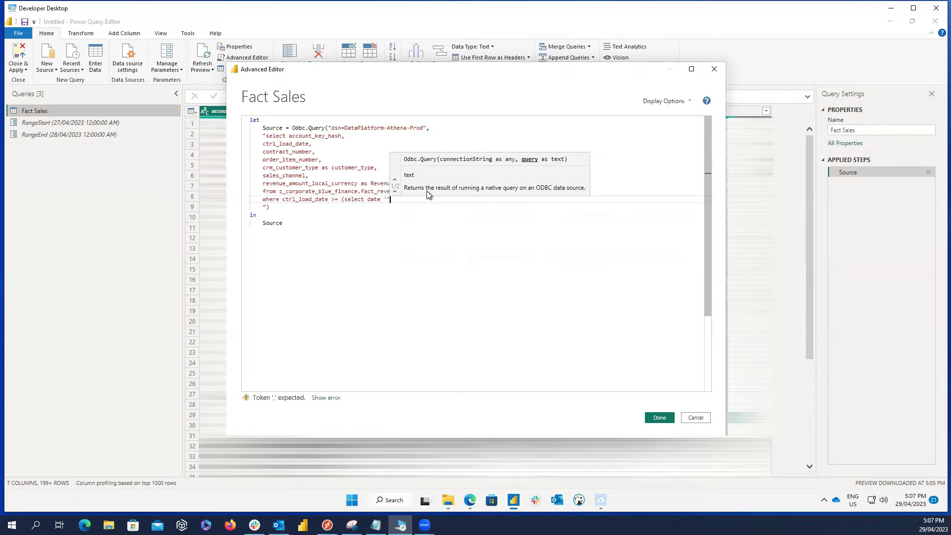
text(,)
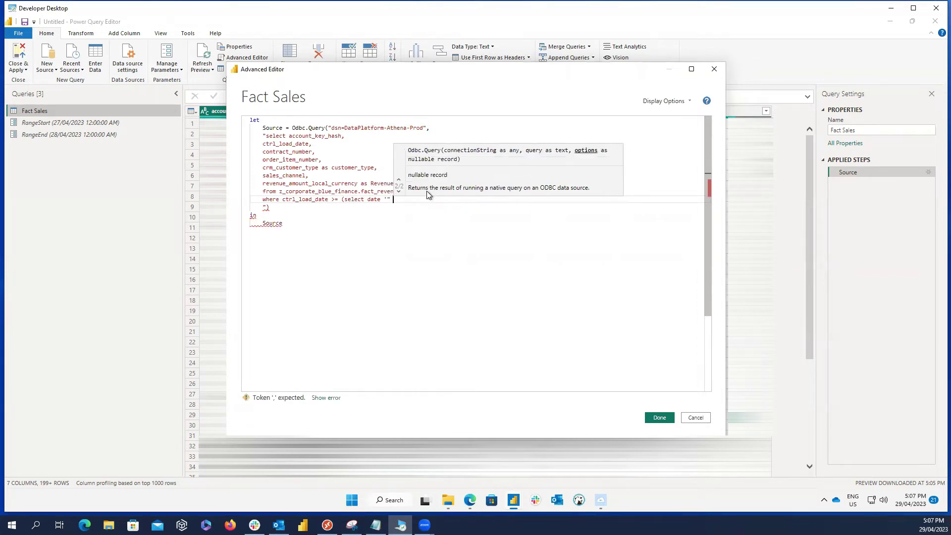
text( &)
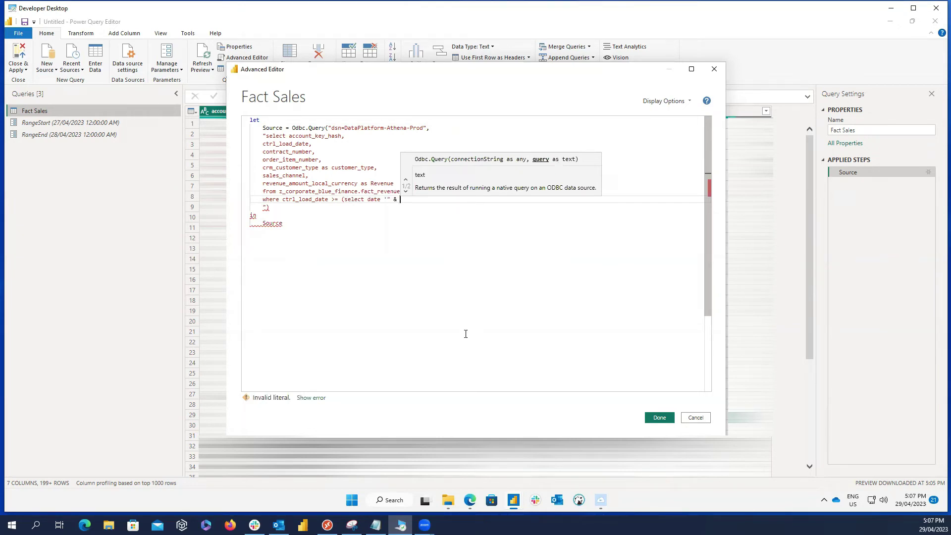
Finish the condition with DateTime.ToText(RangeStart, "yyyy-MM-dd") & "'" and start a new "and" line
text(DateTi)
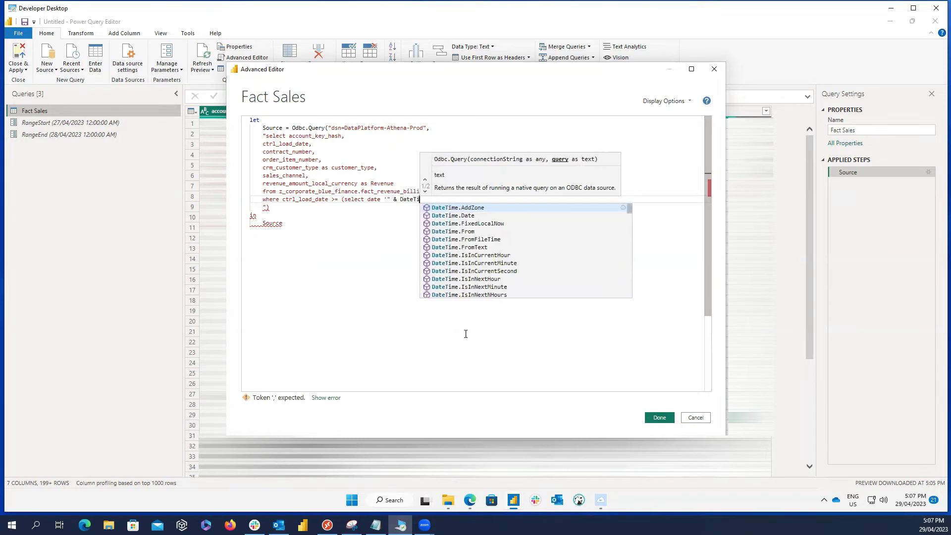
text(me.ToText)
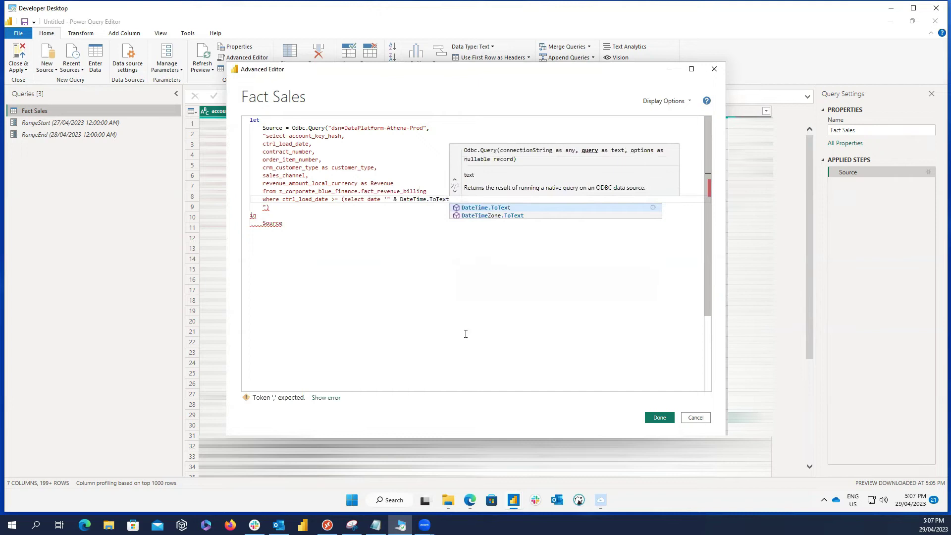
text(()
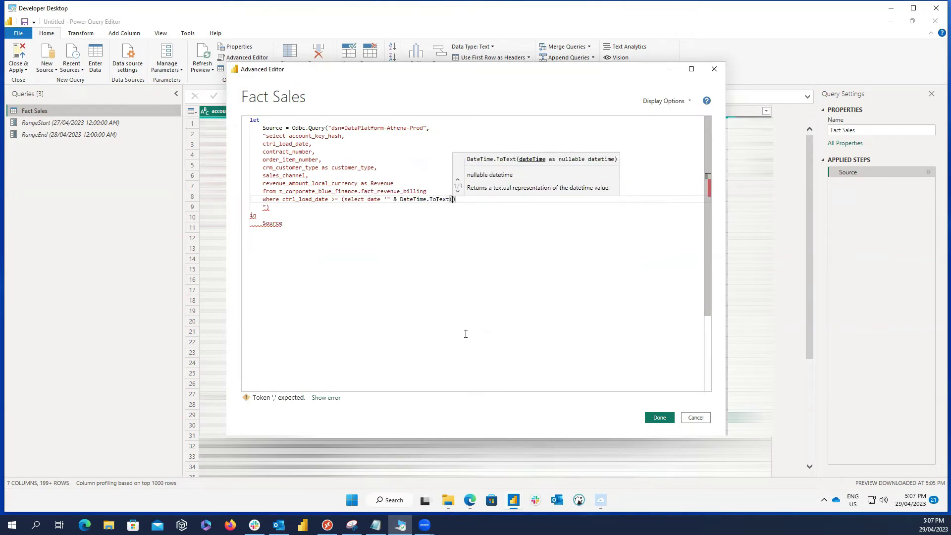
text(Range)
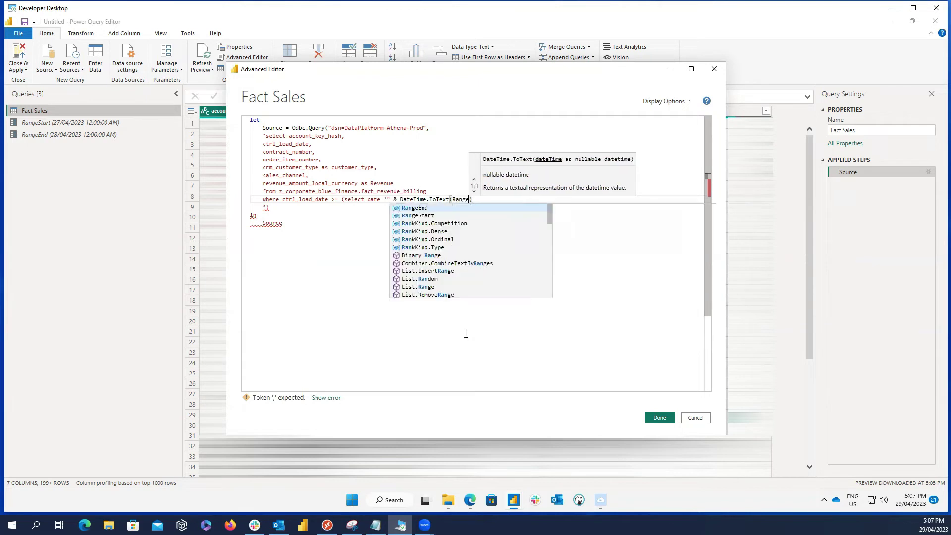
key(Tab)
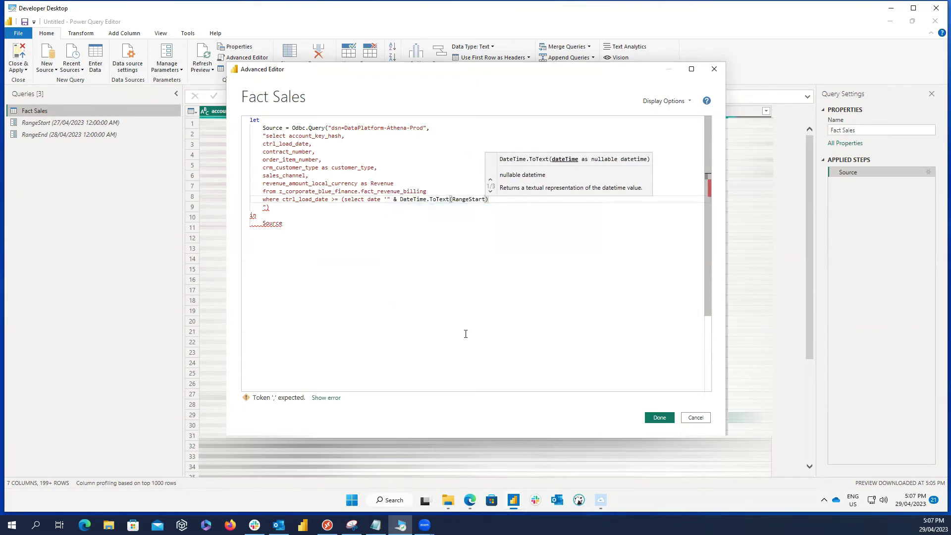
text(, )
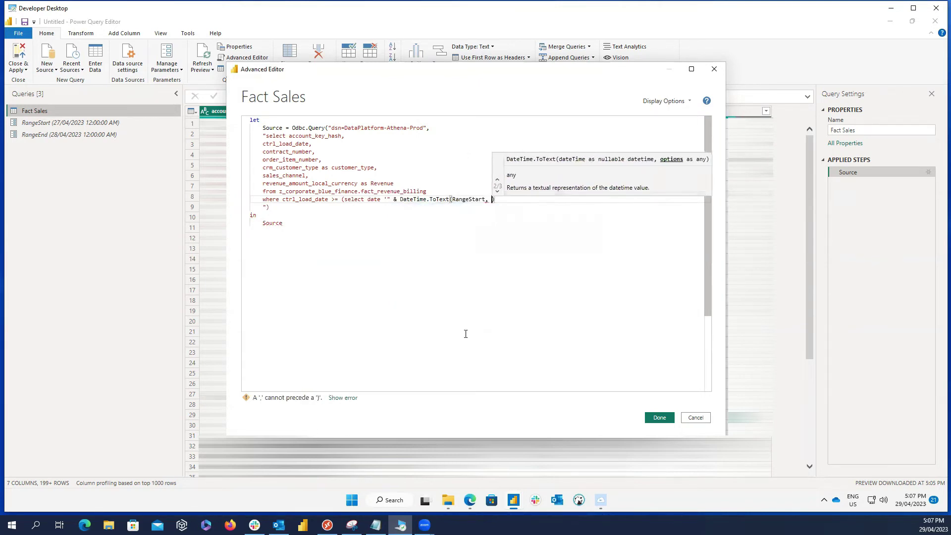
text("")
key(Left)
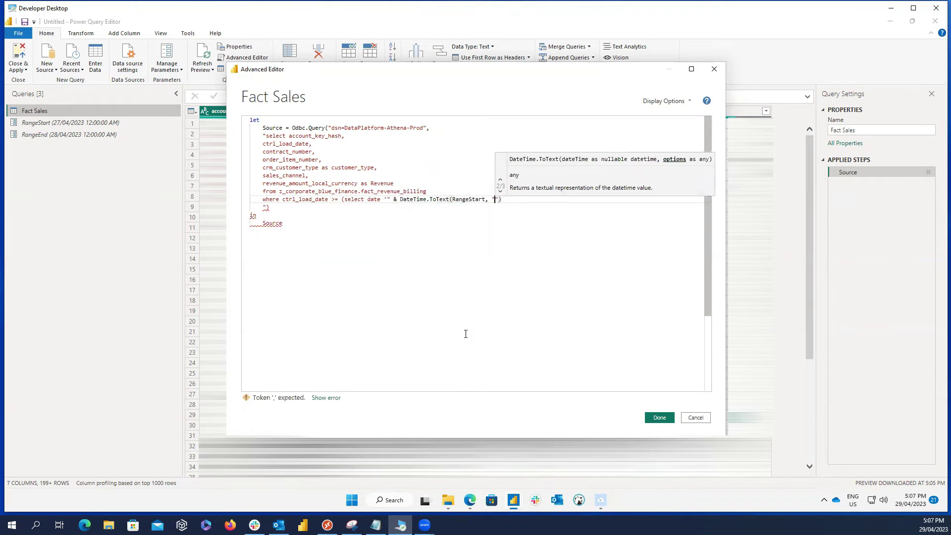
text(yyyy)
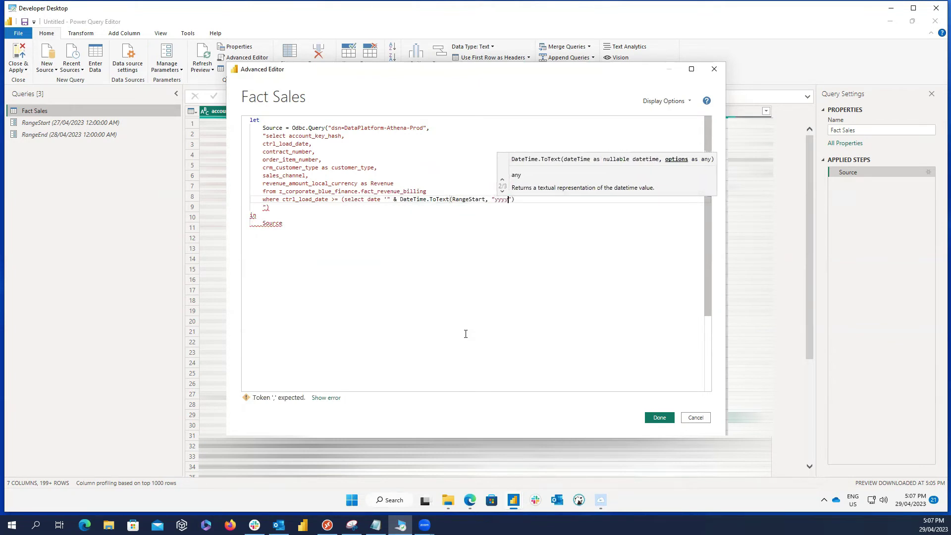
text(-MM-dd)
text(& )
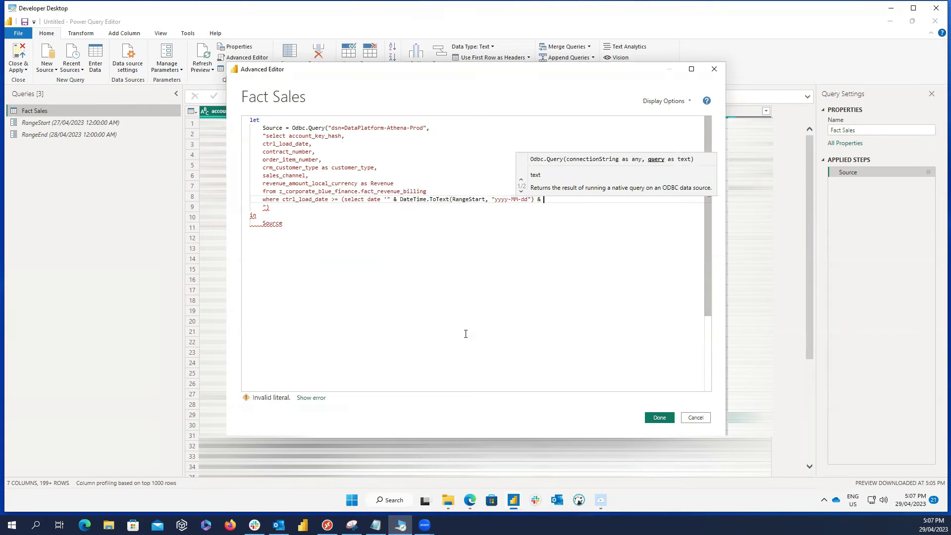
text("')
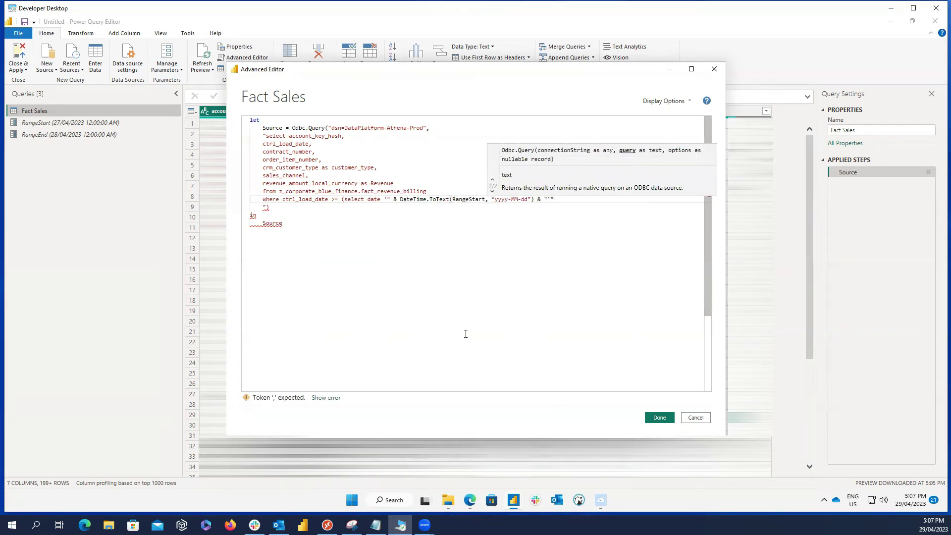
key(Delete)
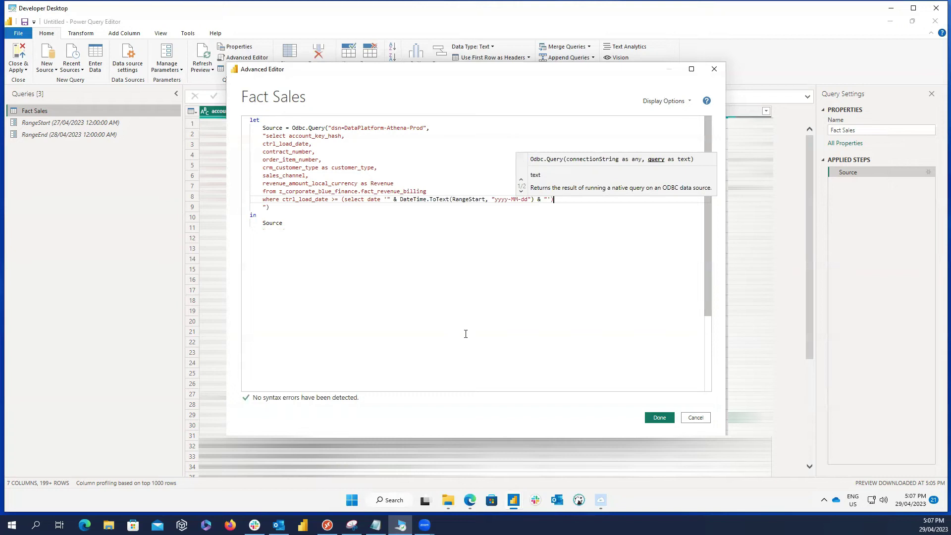
key(Return)
text(and)
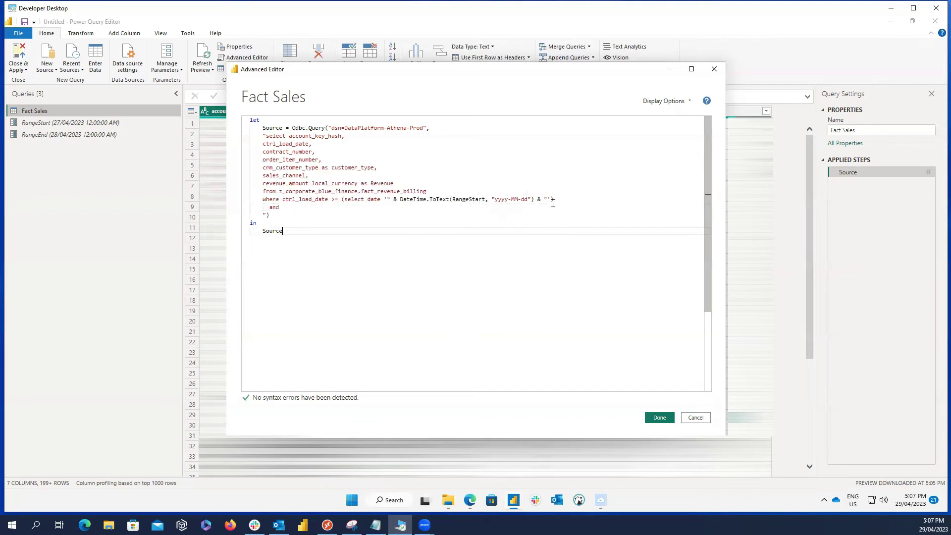
Copy the RangeStart condition after "and" and change its operator from >= to <
drag(554, 199, 282, 199)
key(ctrl+c)
click(289, 207)
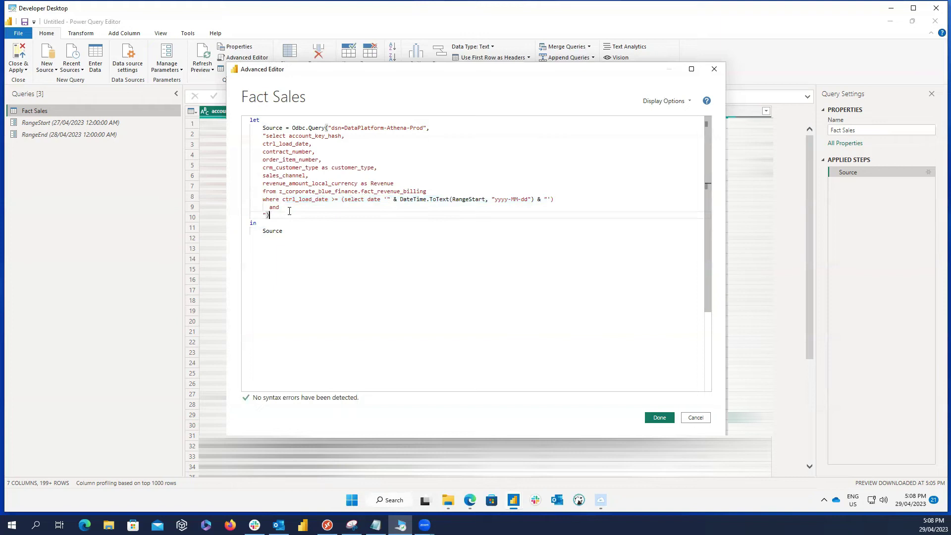
key(ctrl+v)
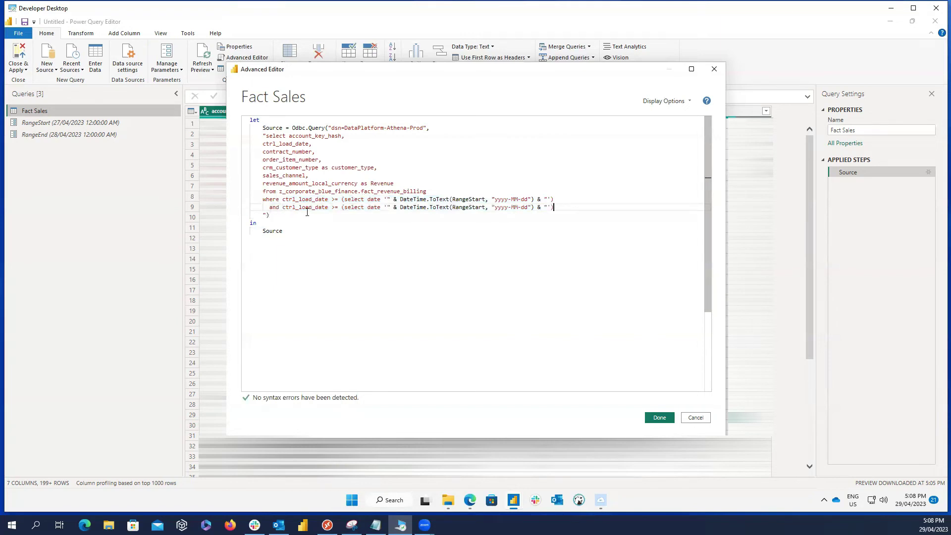
click(332, 208)
key(Delete)
text(<)
double_click(334, 207)
text(<)
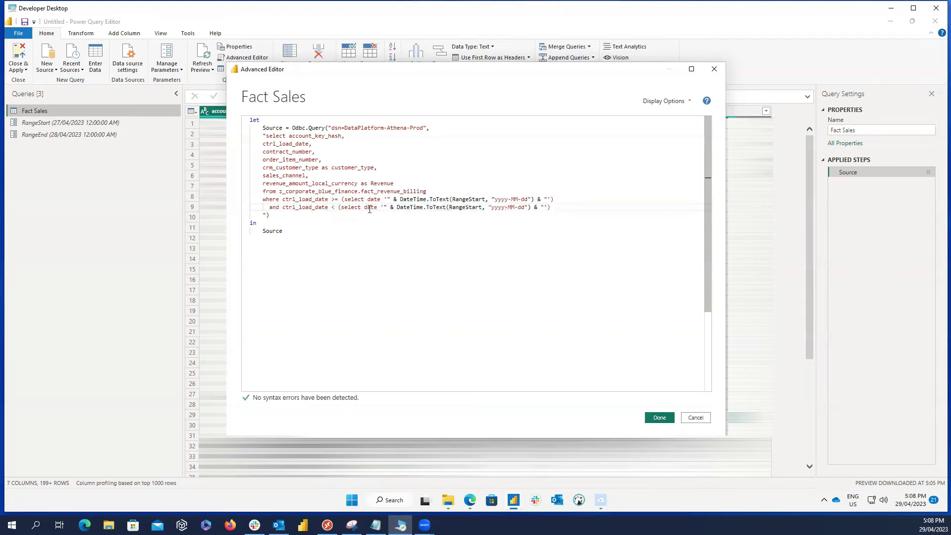
Change RangeStart to RangeEnd in the second date condition
click(477, 207)
drag(481, 207, 468, 207)
text(End)
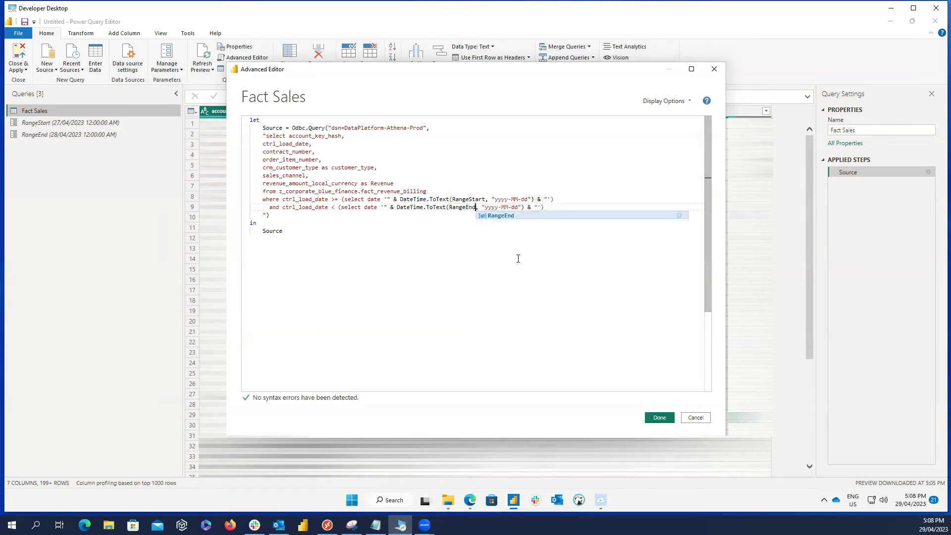
click(521, 272)
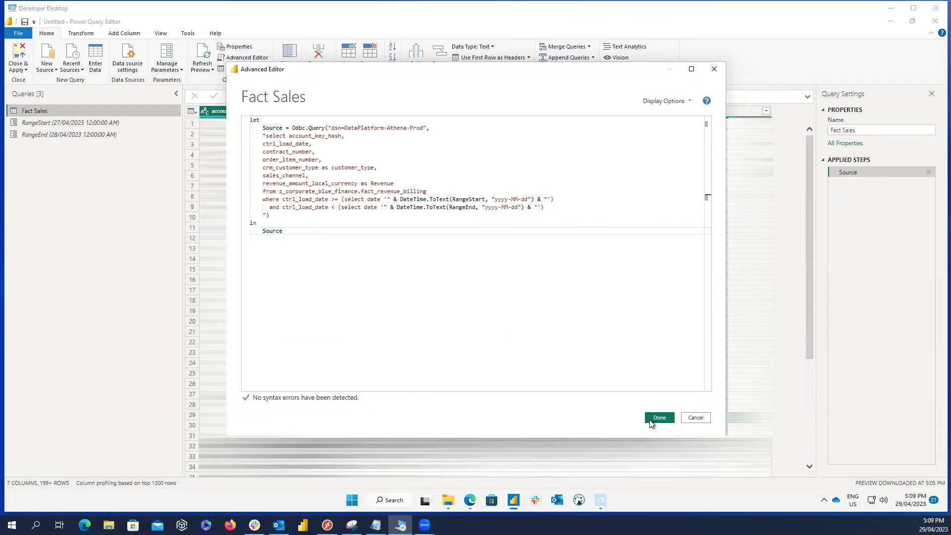
Confirm the edited Fact Sales query and apply the changes, reloading it in Import mode
click(651, 422)
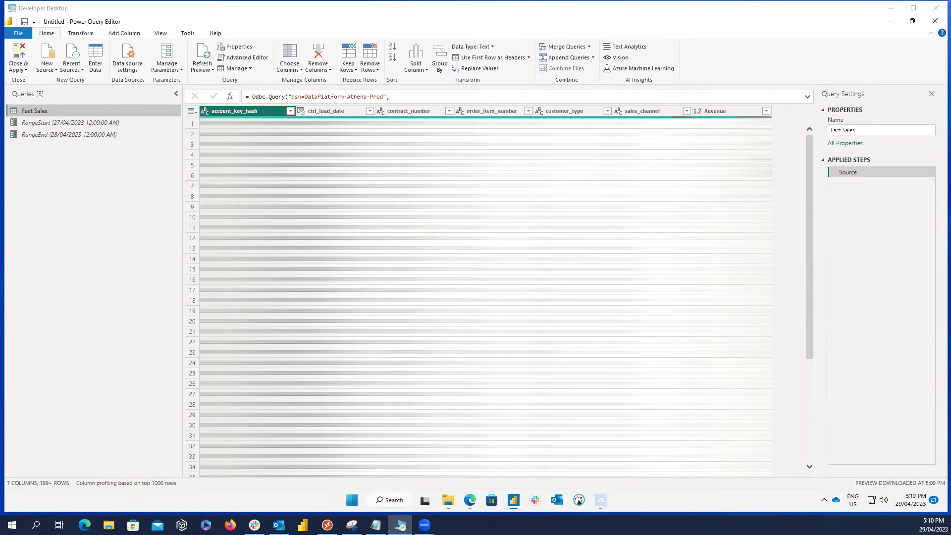
click(19, 56)
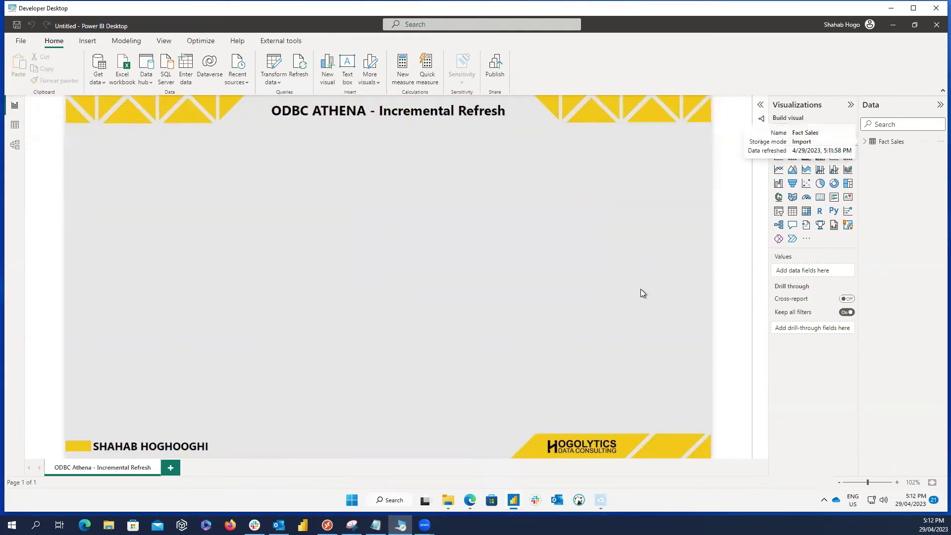
Open Fact Sales incremental refresh, switch it on, and archive data starting 6 before refresh date
right_click(882, 144)
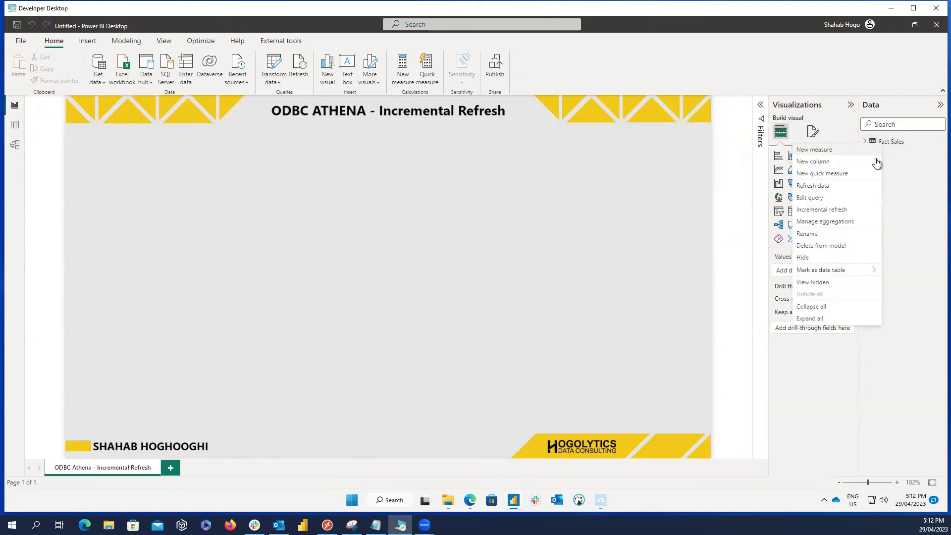
click(844, 210)
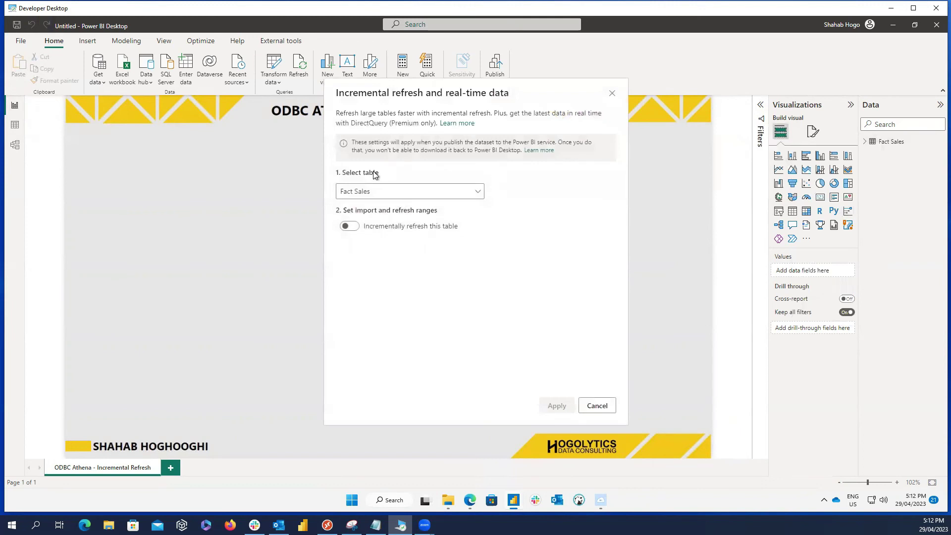
click(346, 227)
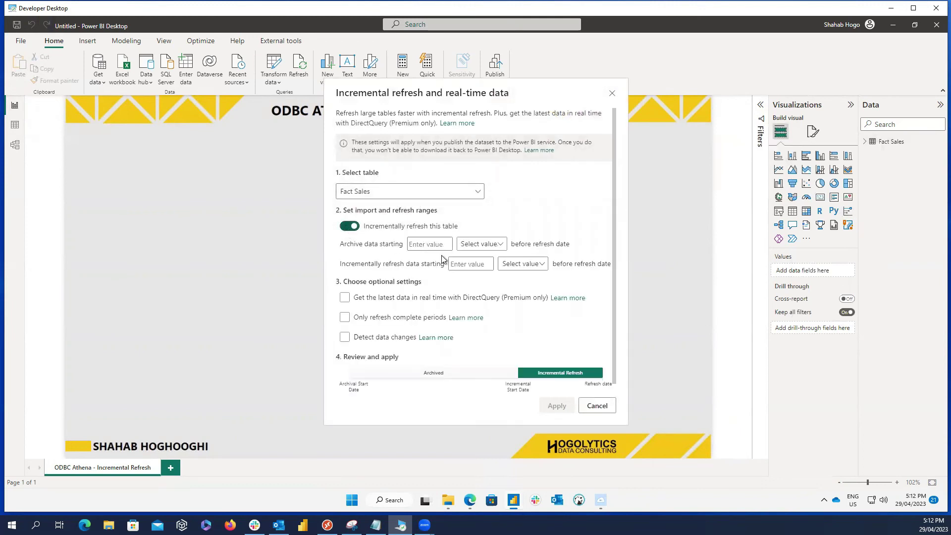
click(435, 244)
text(6)
click(462, 262)
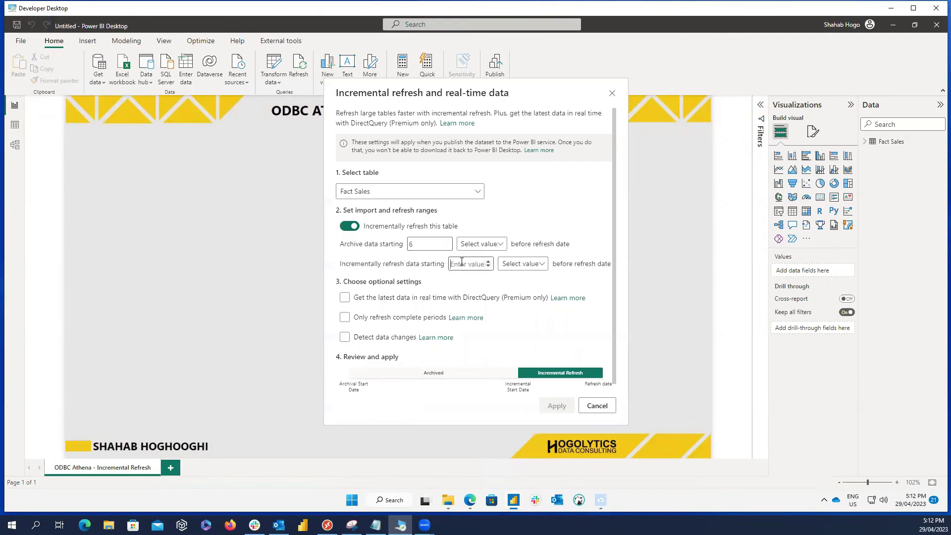